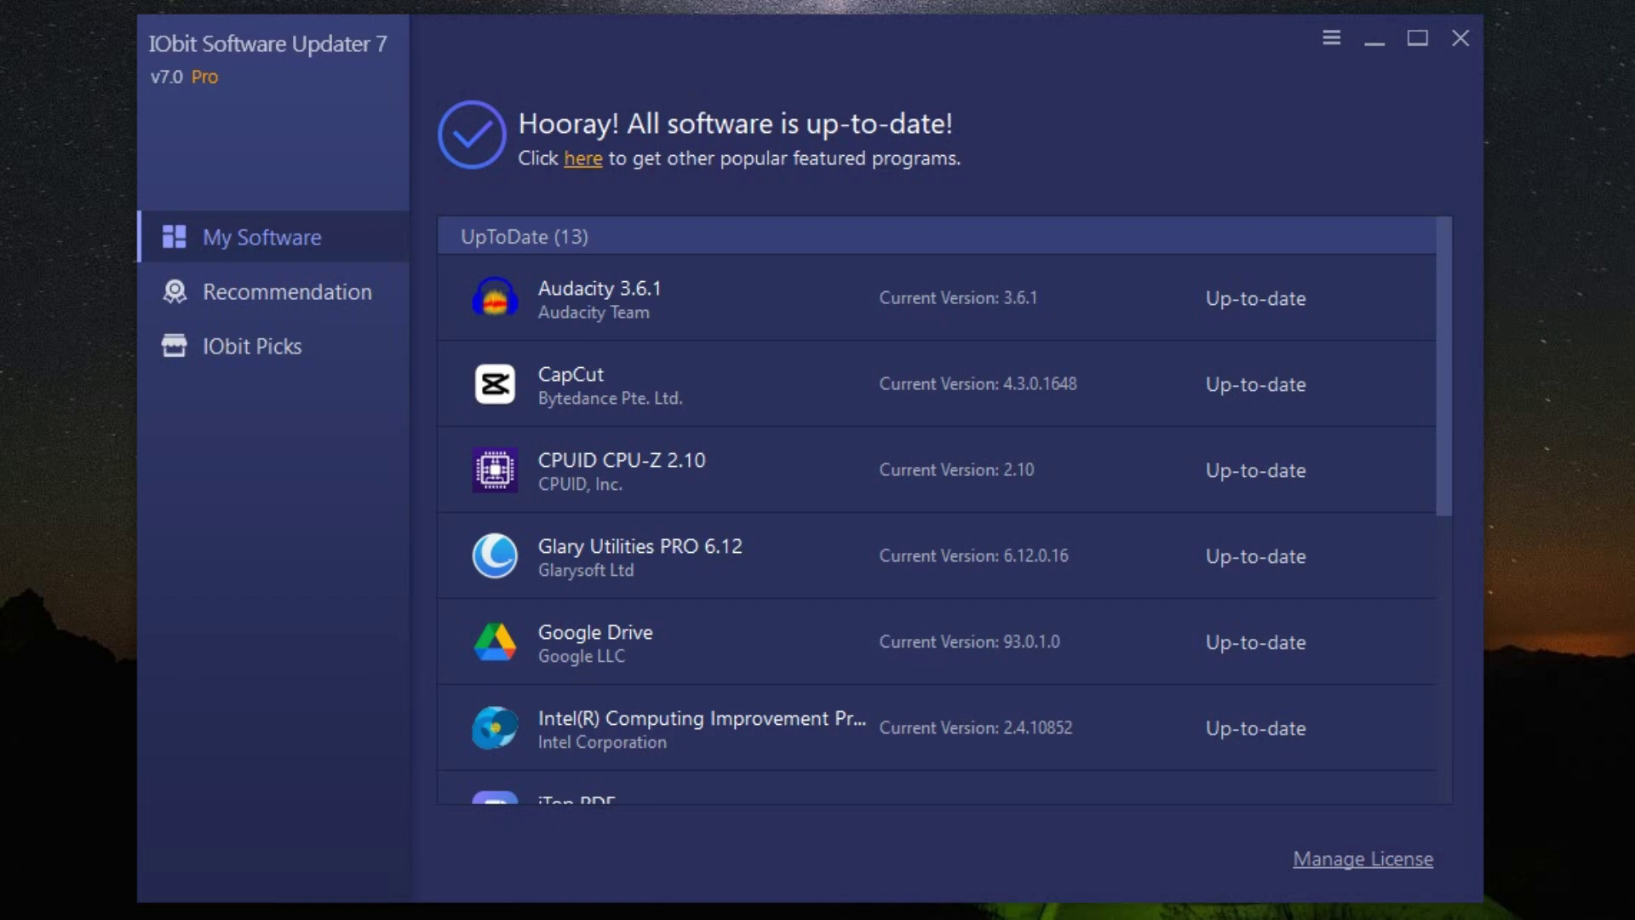
scroll(945, 511, down, 2)
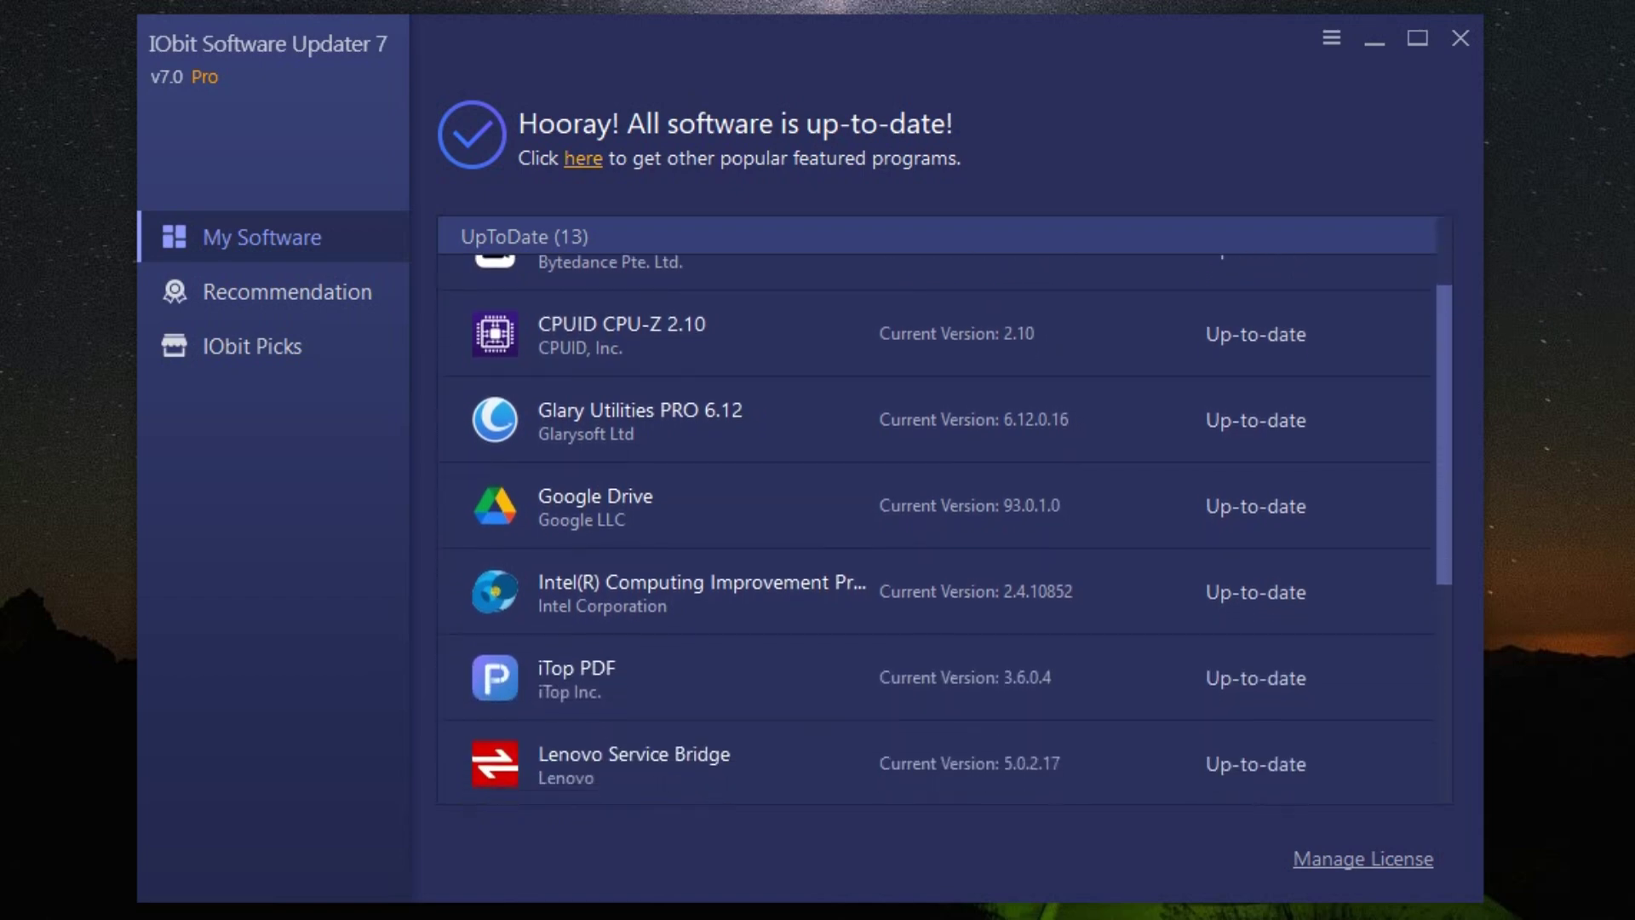
scroll(945, 511, down, 2)
scroll(946, 512, down, 1)
scroll(945, 512, down, 1)
scroll(945, 511, down, 1)
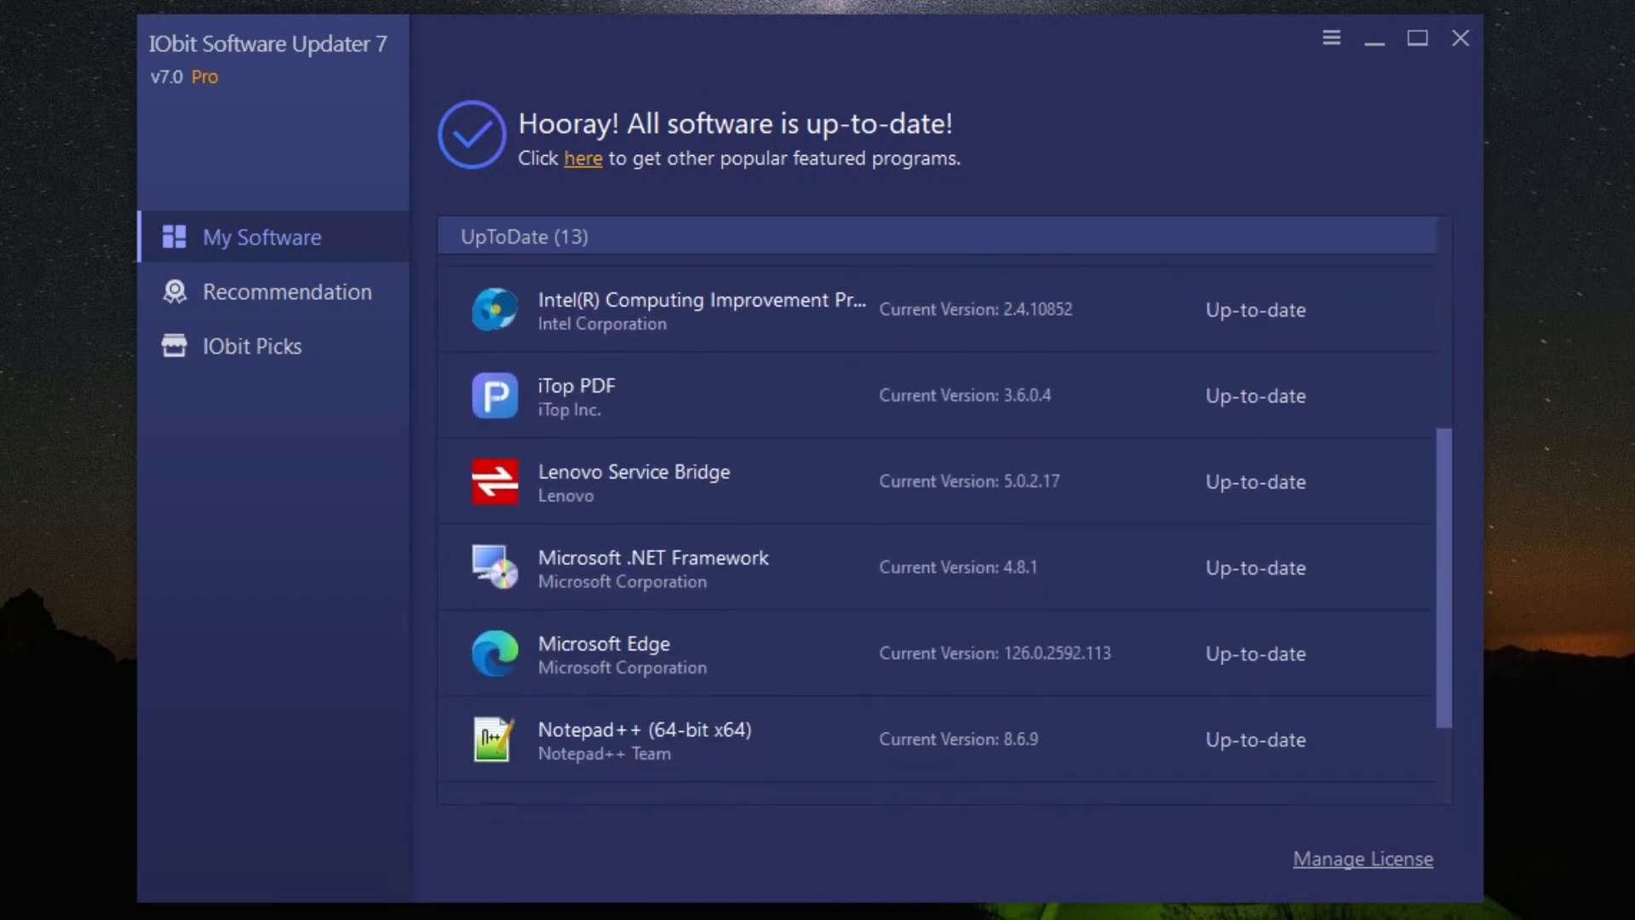
scroll(945, 511, down, 1)
scroll(946, 511, down, 1)
scroll(945, 511, up, 1)
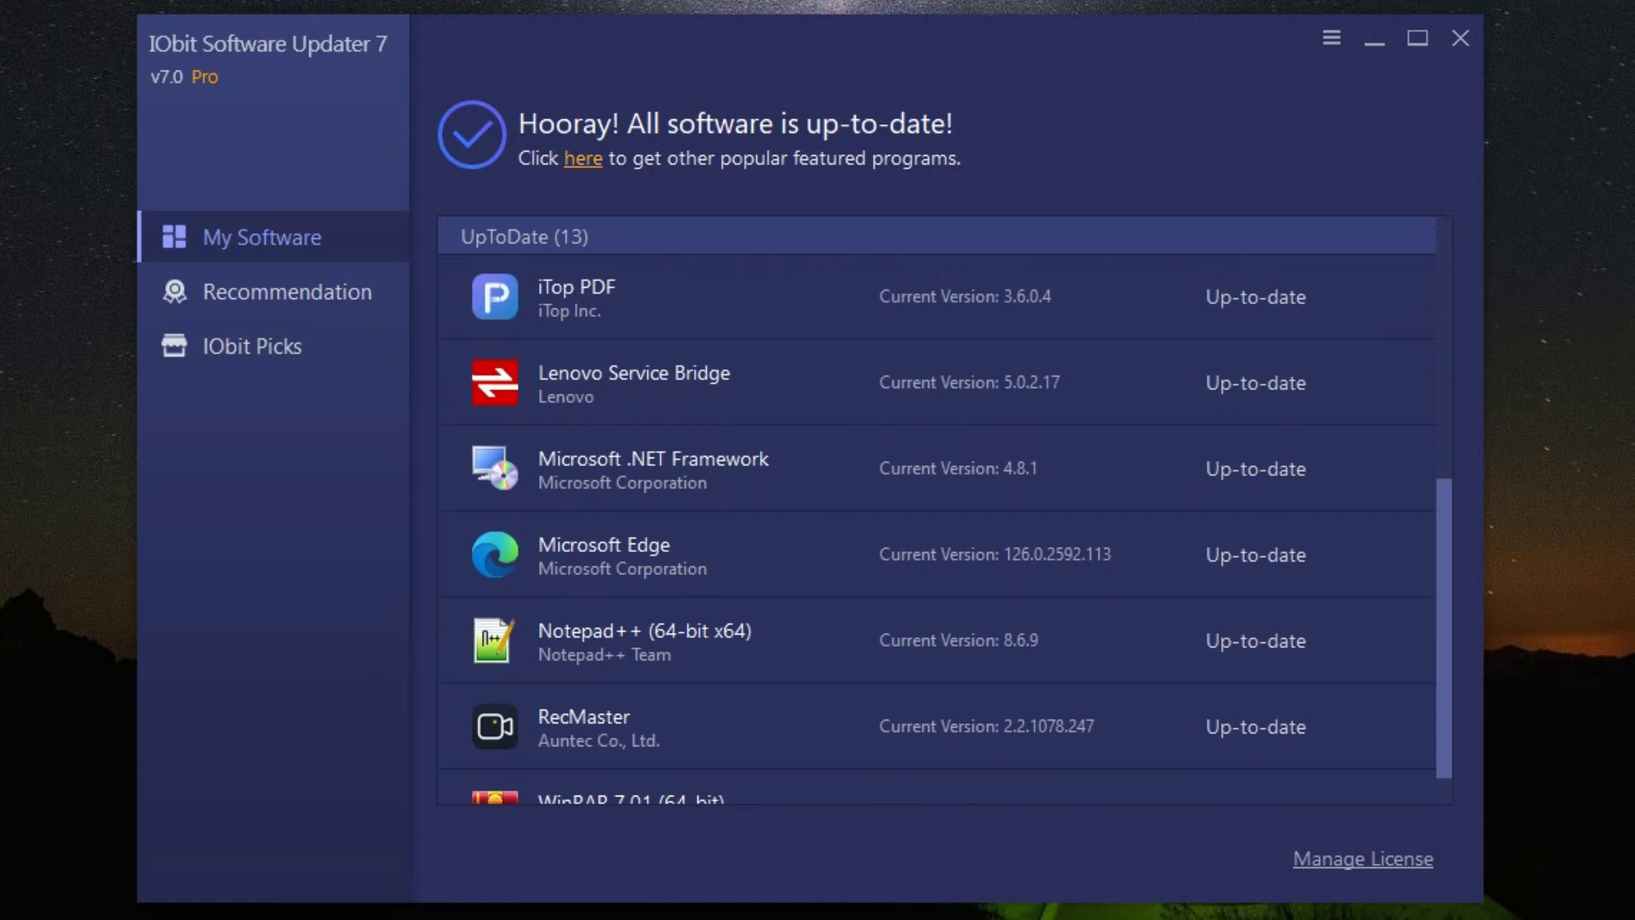
scroll(945, 512, up, 2)
scroll(946, 511, up, 1)
scroll(945, 511, up, 1)
scroll(947, 512, up, 1)
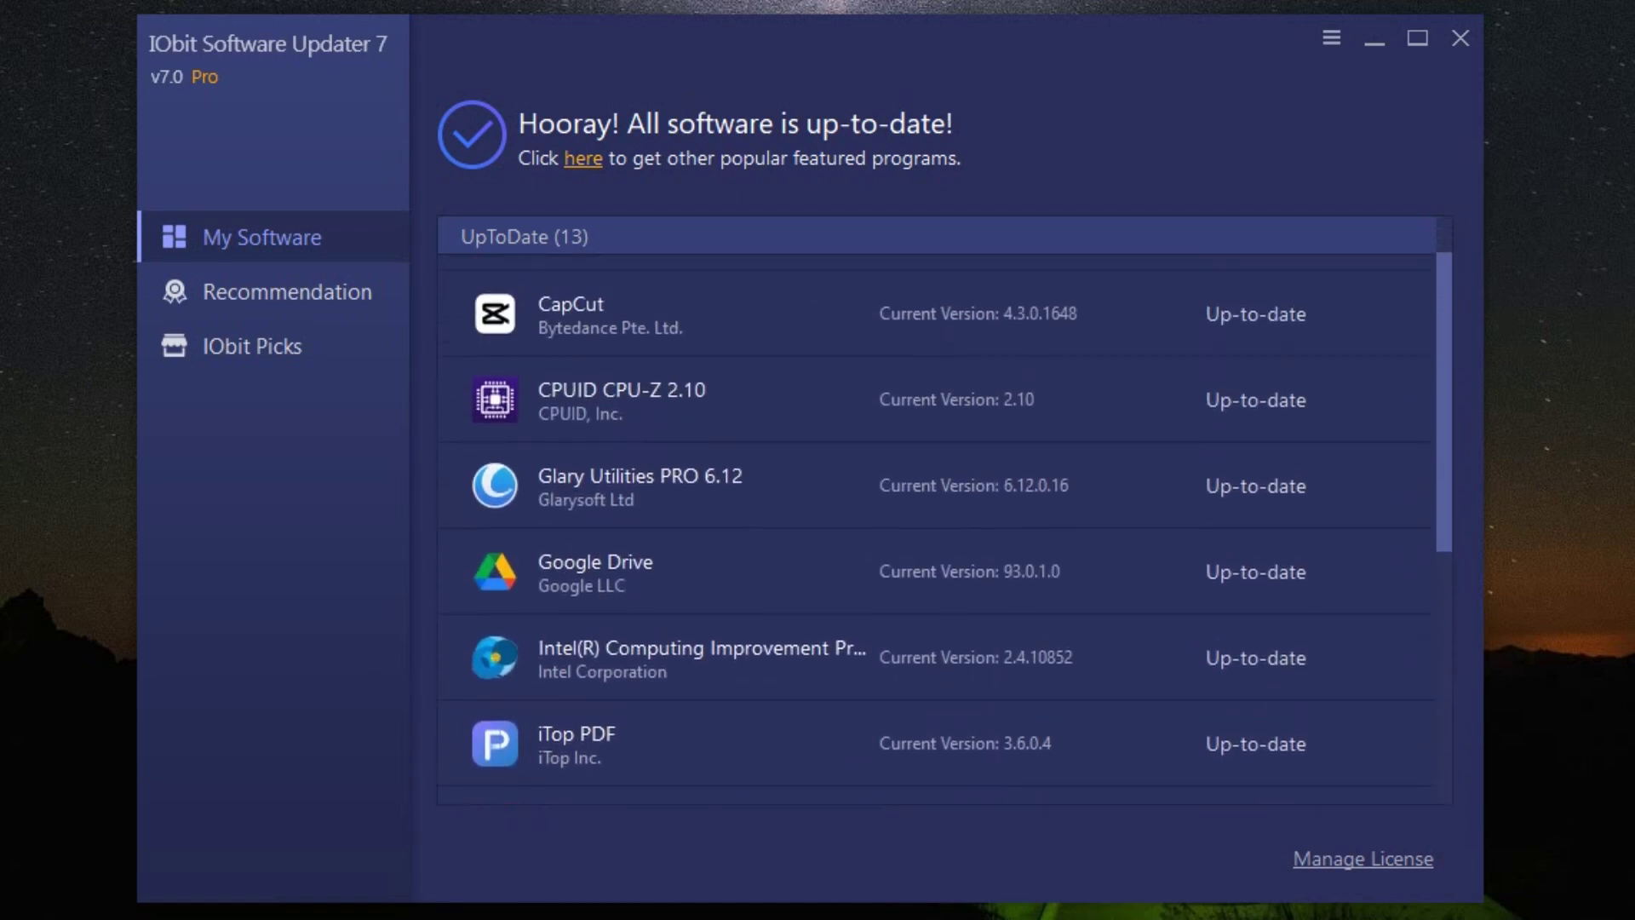
scroll(946, 512, up, 1)
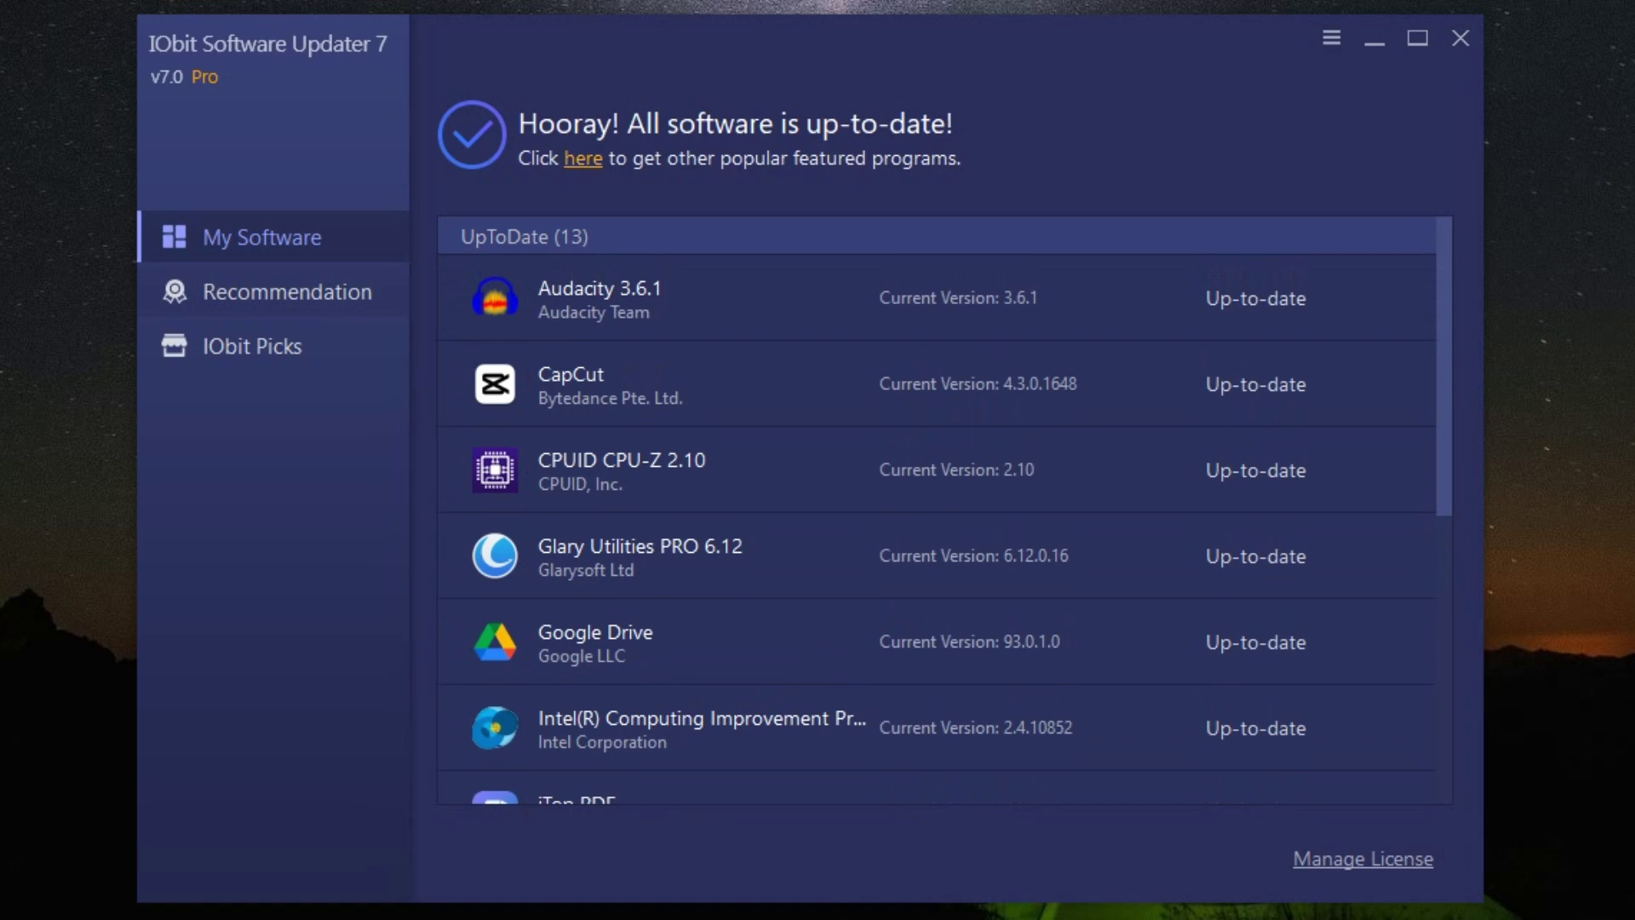
- Show the AI Hub recommendations, listing AI programs like Canva, Chatbox and ChatGPT
click(288, 291)
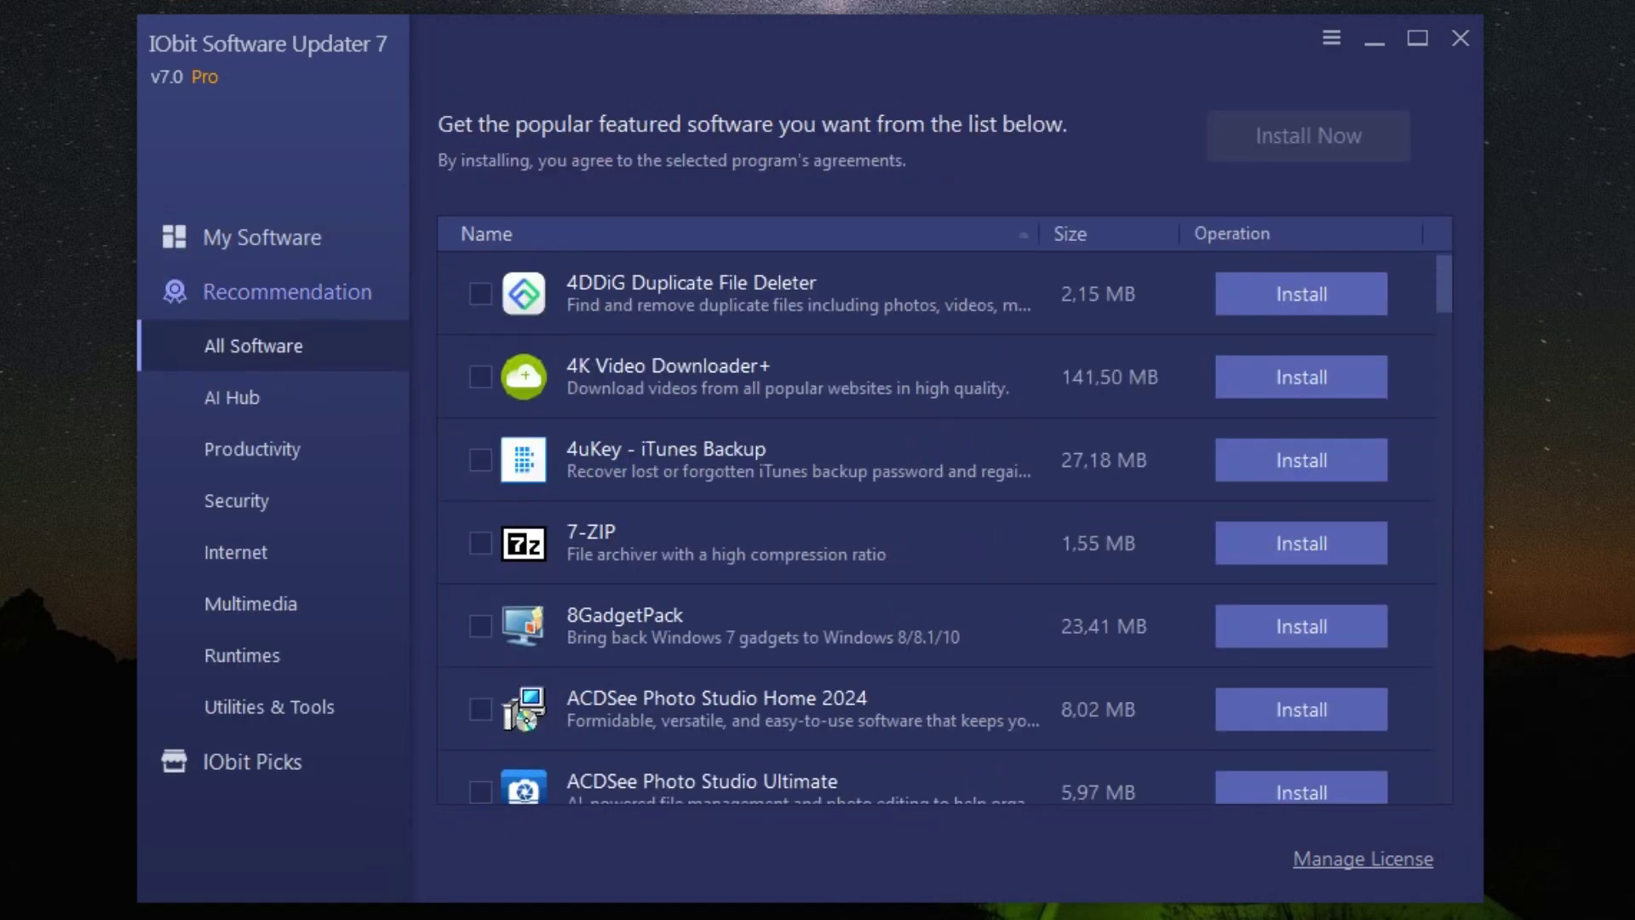
scroll(945, 528, down, 2)
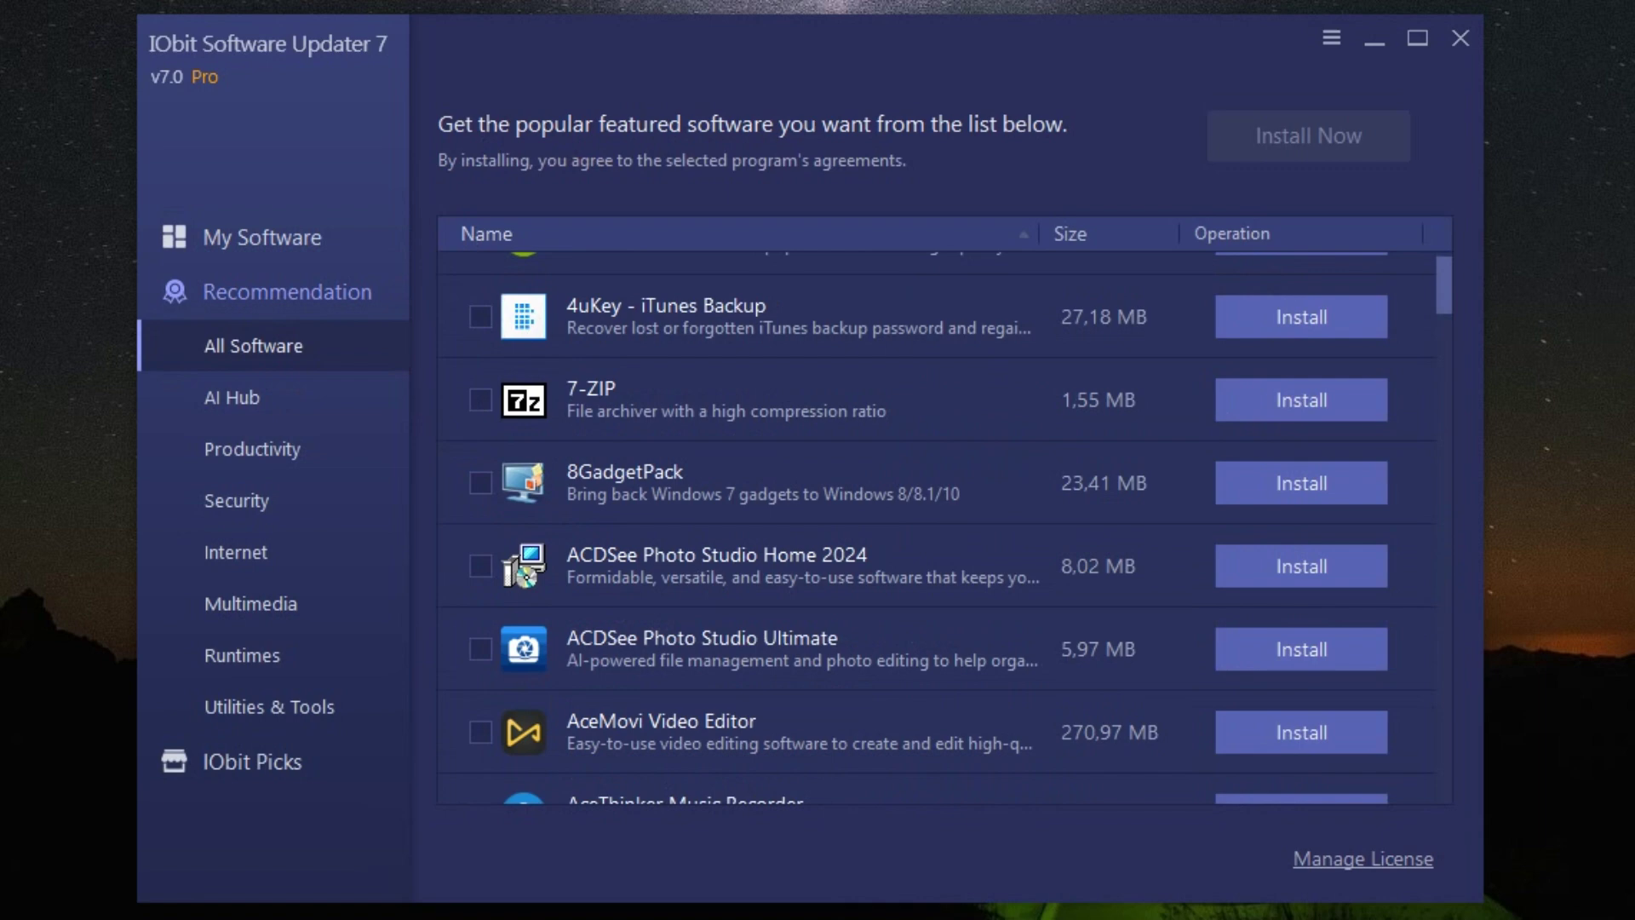
scroll(946, 528, down, 5)
scroll(945, 527, down, 5)
scroll(946, 527, down, 5)
scroll(946, 528, down, 5)
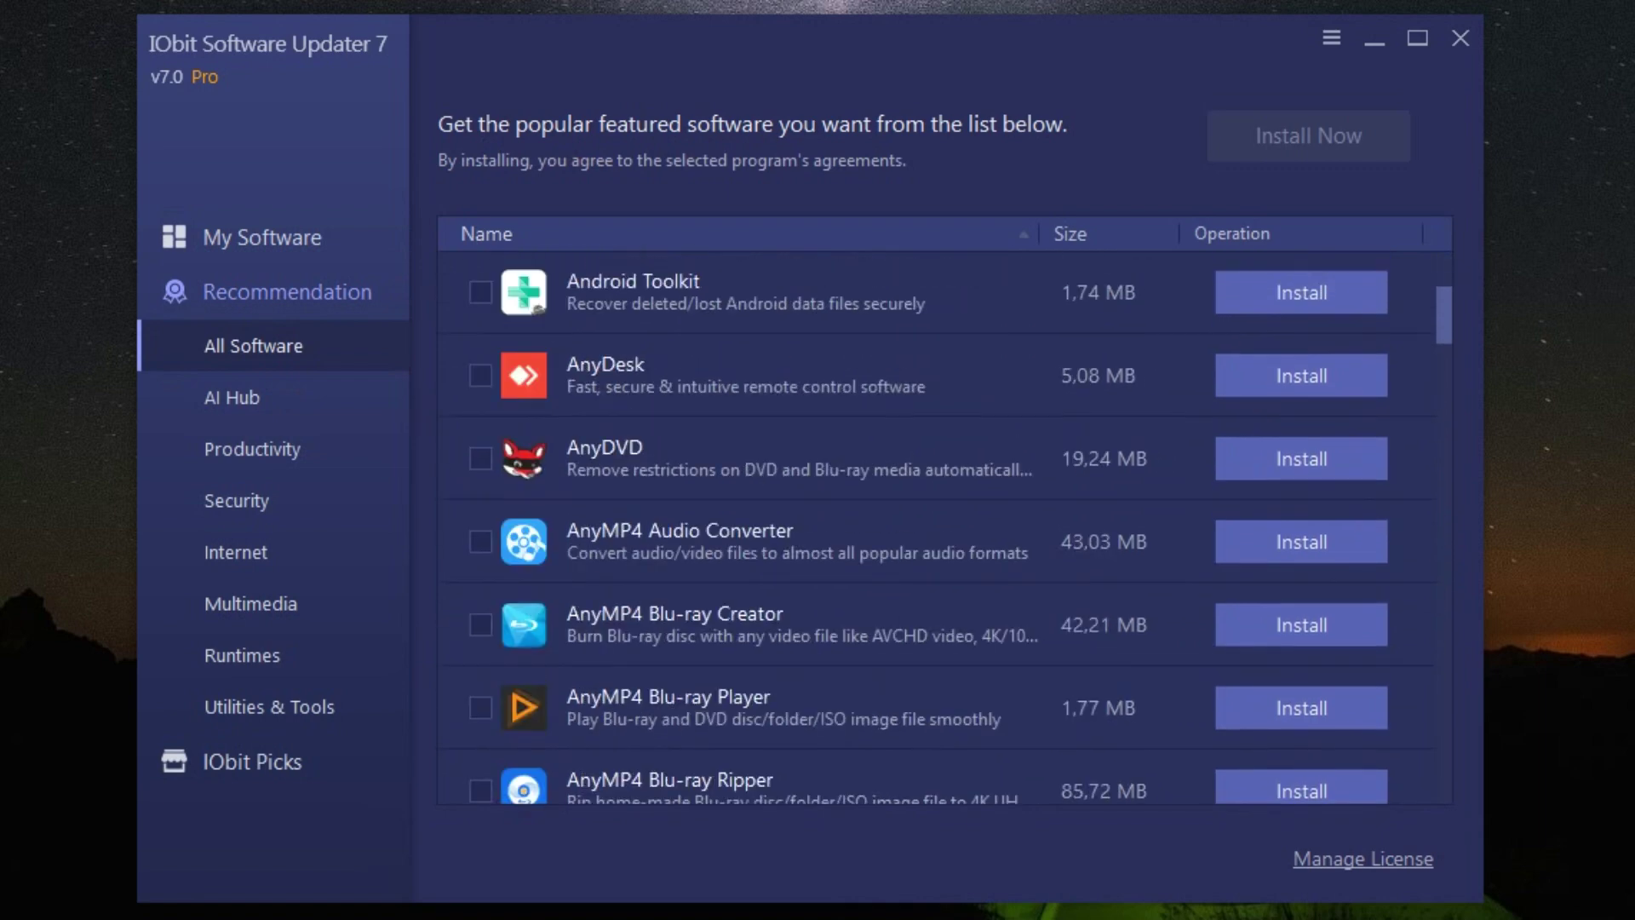
scroll(946, 528, down, 5)
scroll(947, 528, down, 5)
scroll(945, 528, down, 5)
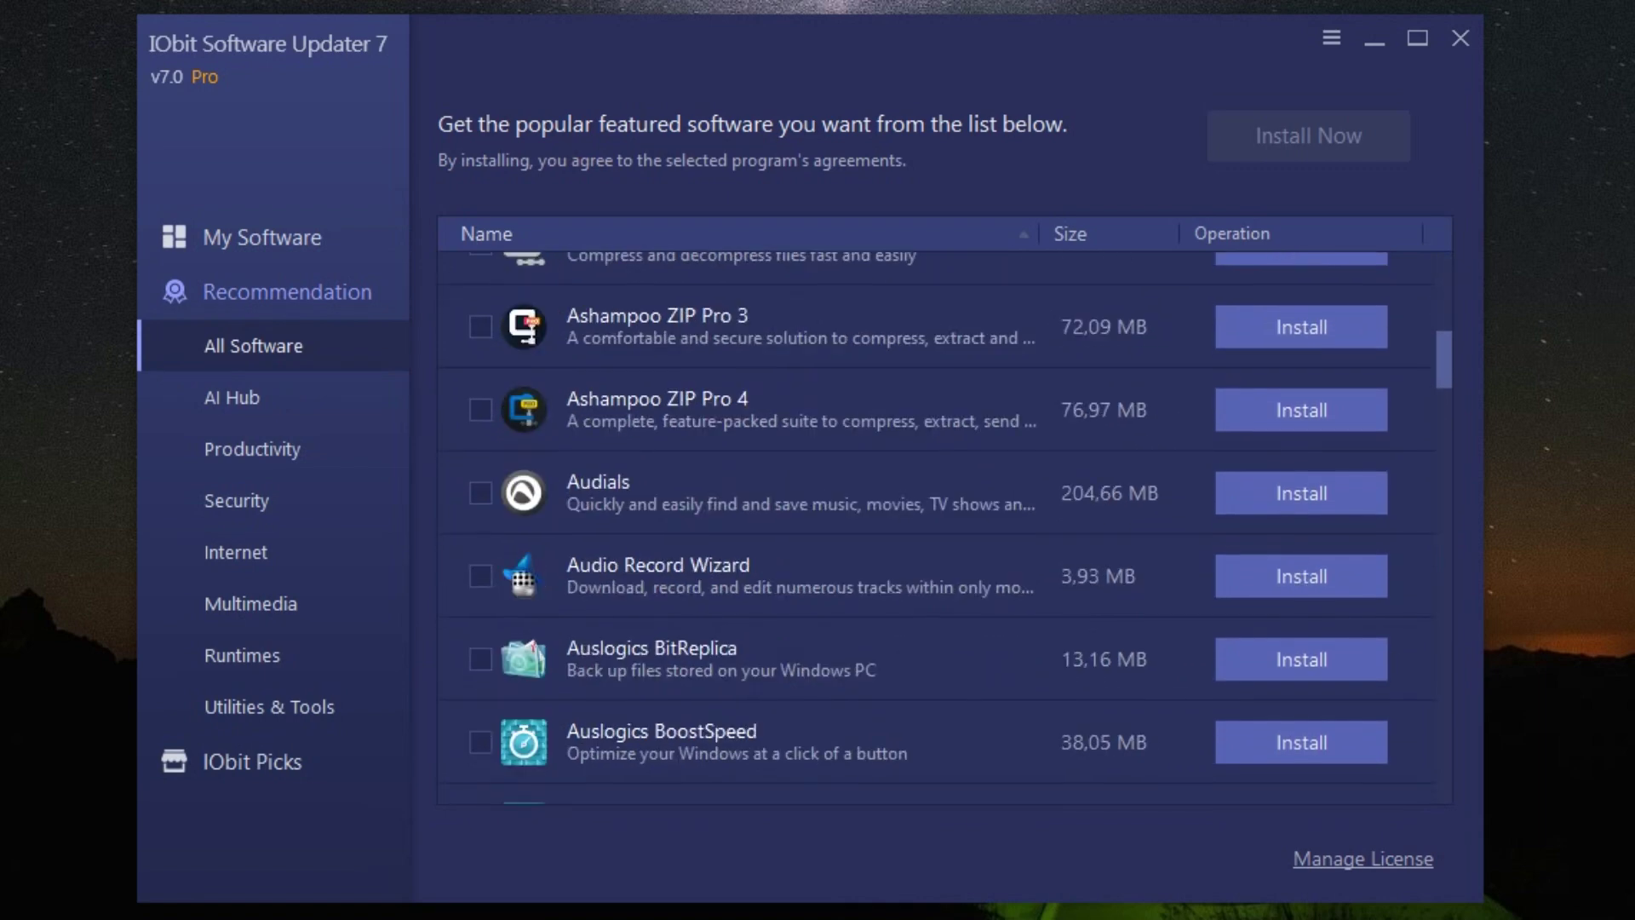
scroll(945, 528, down, 5)
scroll(946, 528, down, 2)
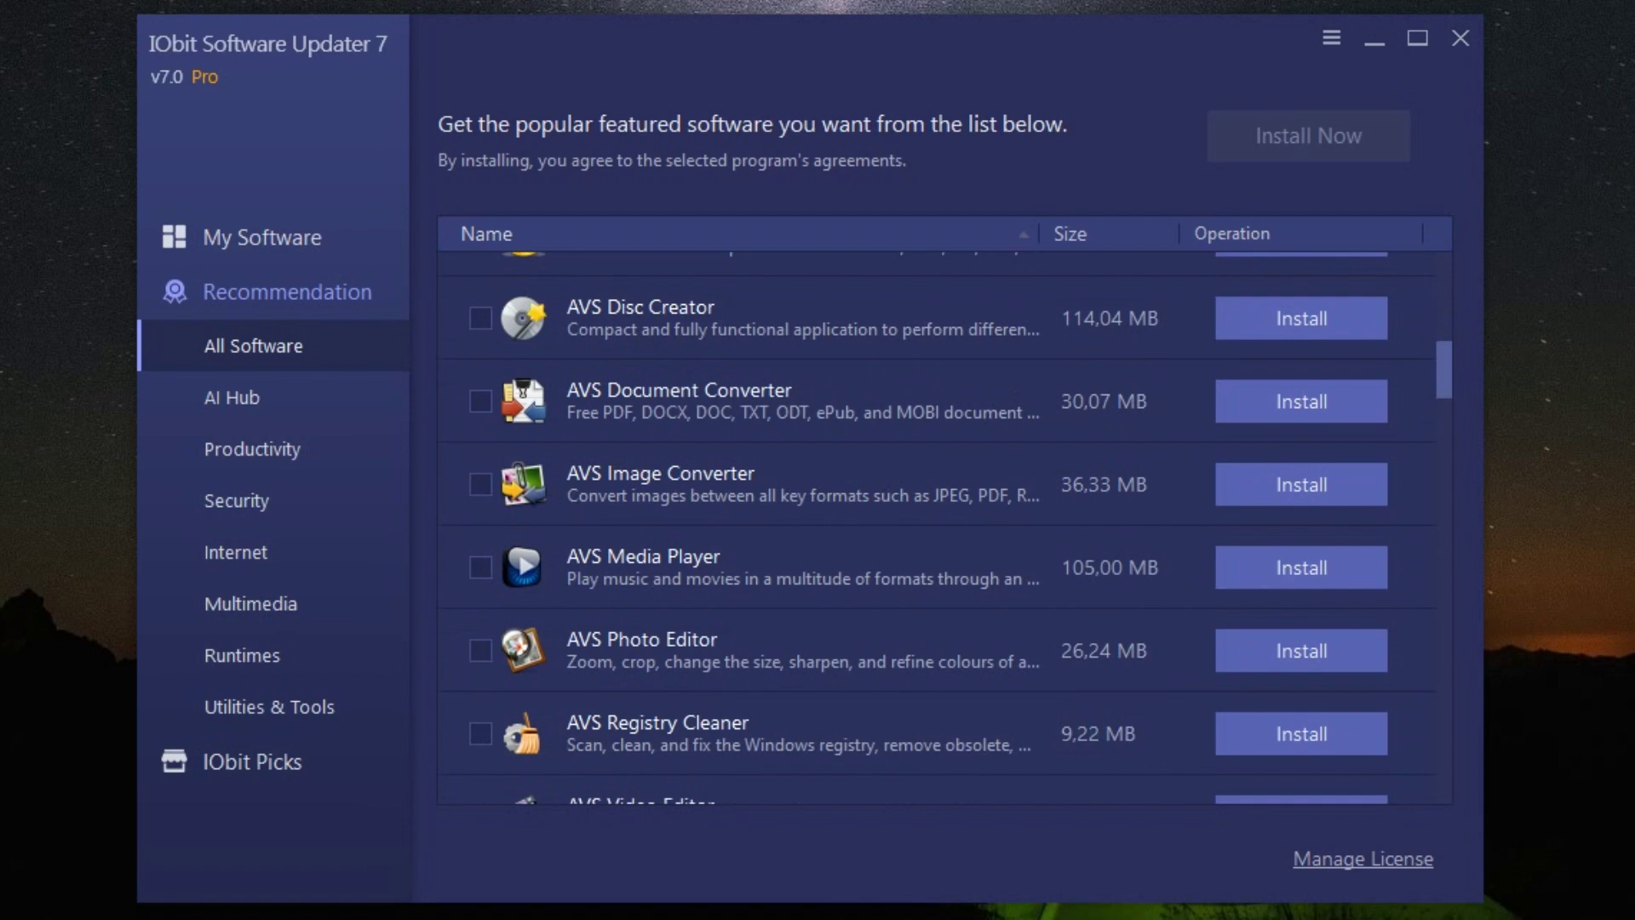
scroll(945, 528, up, 5)
scroll(946, 527, up, 5)
scroll(946, 529, up, 5)
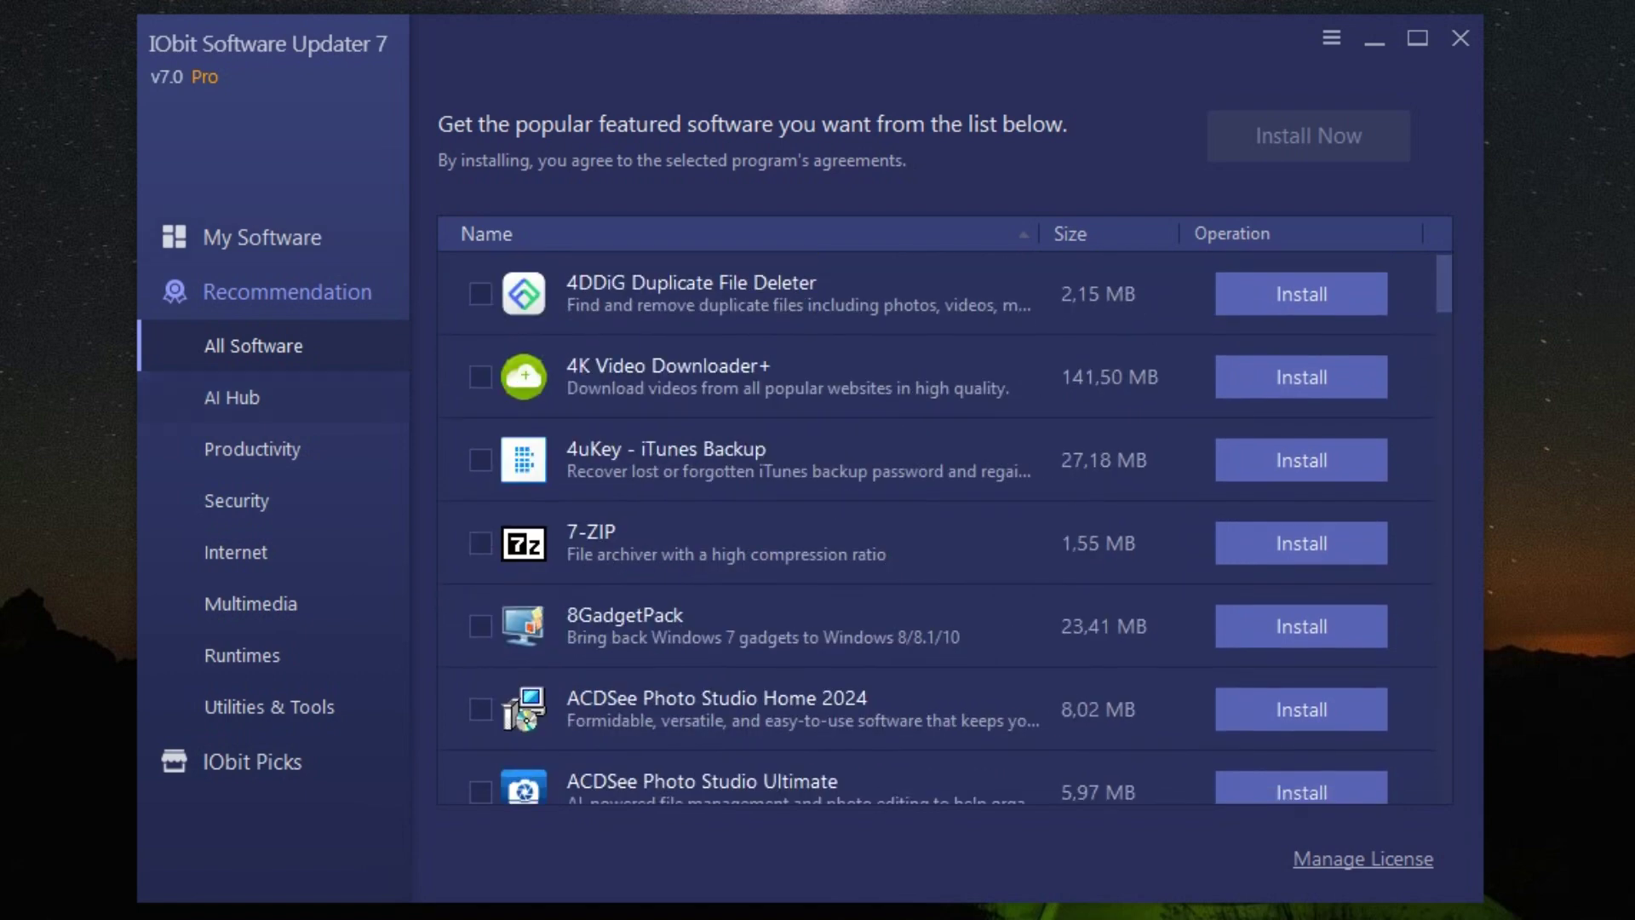
- Switch the recommendations to the Security category of antivirus and password managers
click(231, 397)
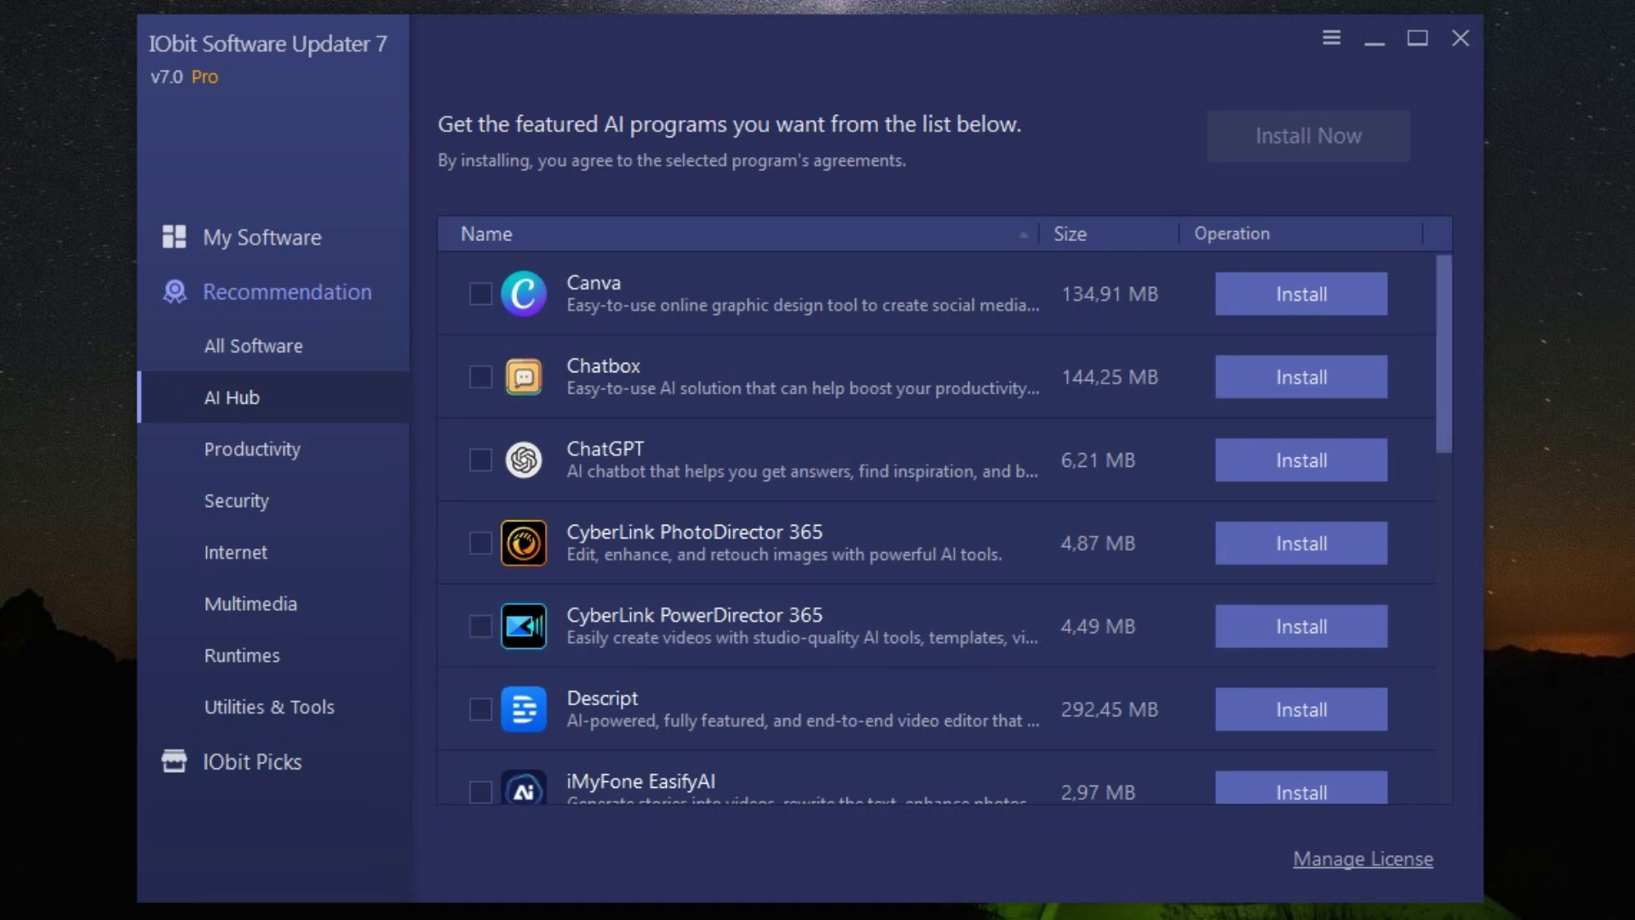
scroll(946, 528, down, 1)
scroll(947, 528, down, 2)
scroll(945, 529, down, 2)
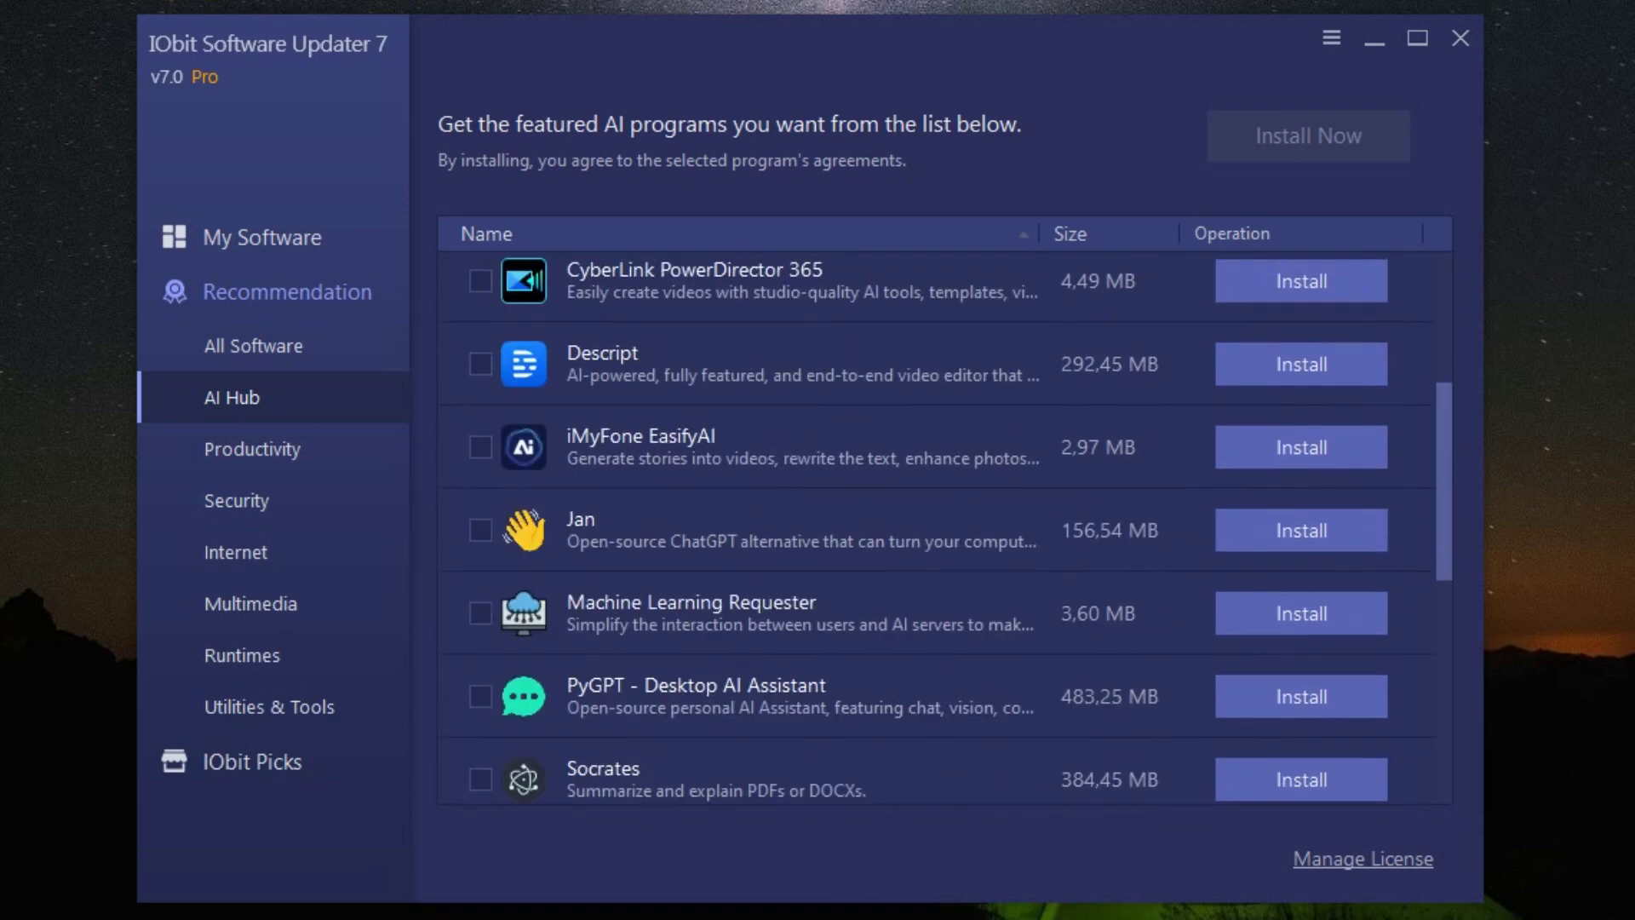
scroll(946, 528, down, 2)
scroll(947, 527, down, 2)
scroll(946, 528, down, 2)
scroll(945, 528, down, 2)
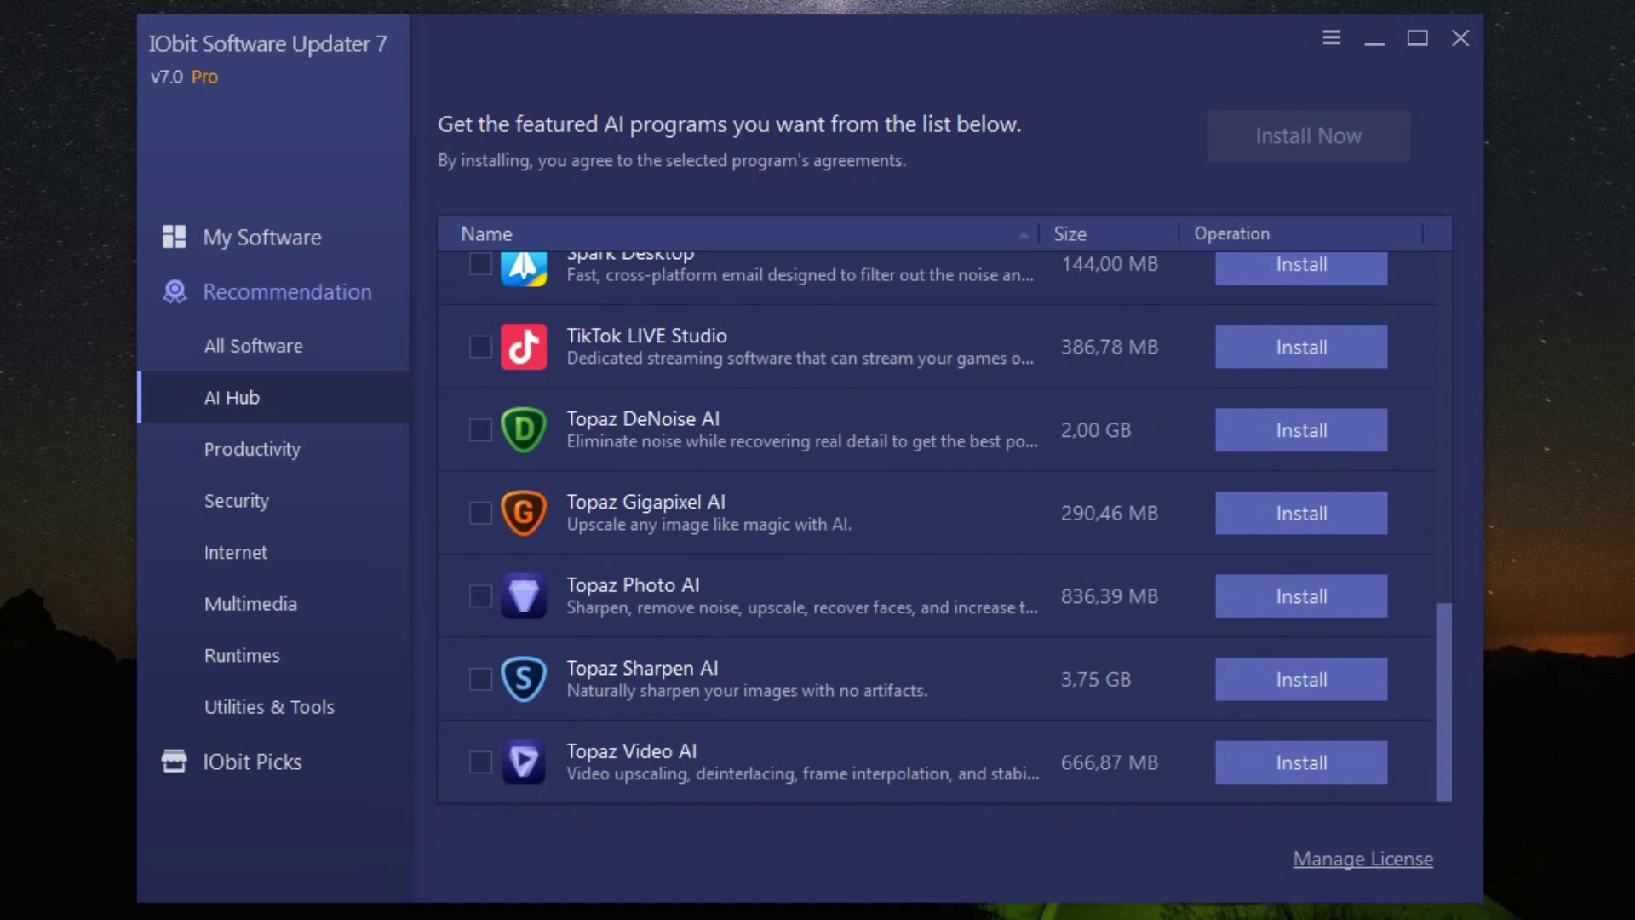
scroll(946, 528, up, 3)
scroll(946, 528, up, 2)
scroll(946, 527, up, 3)
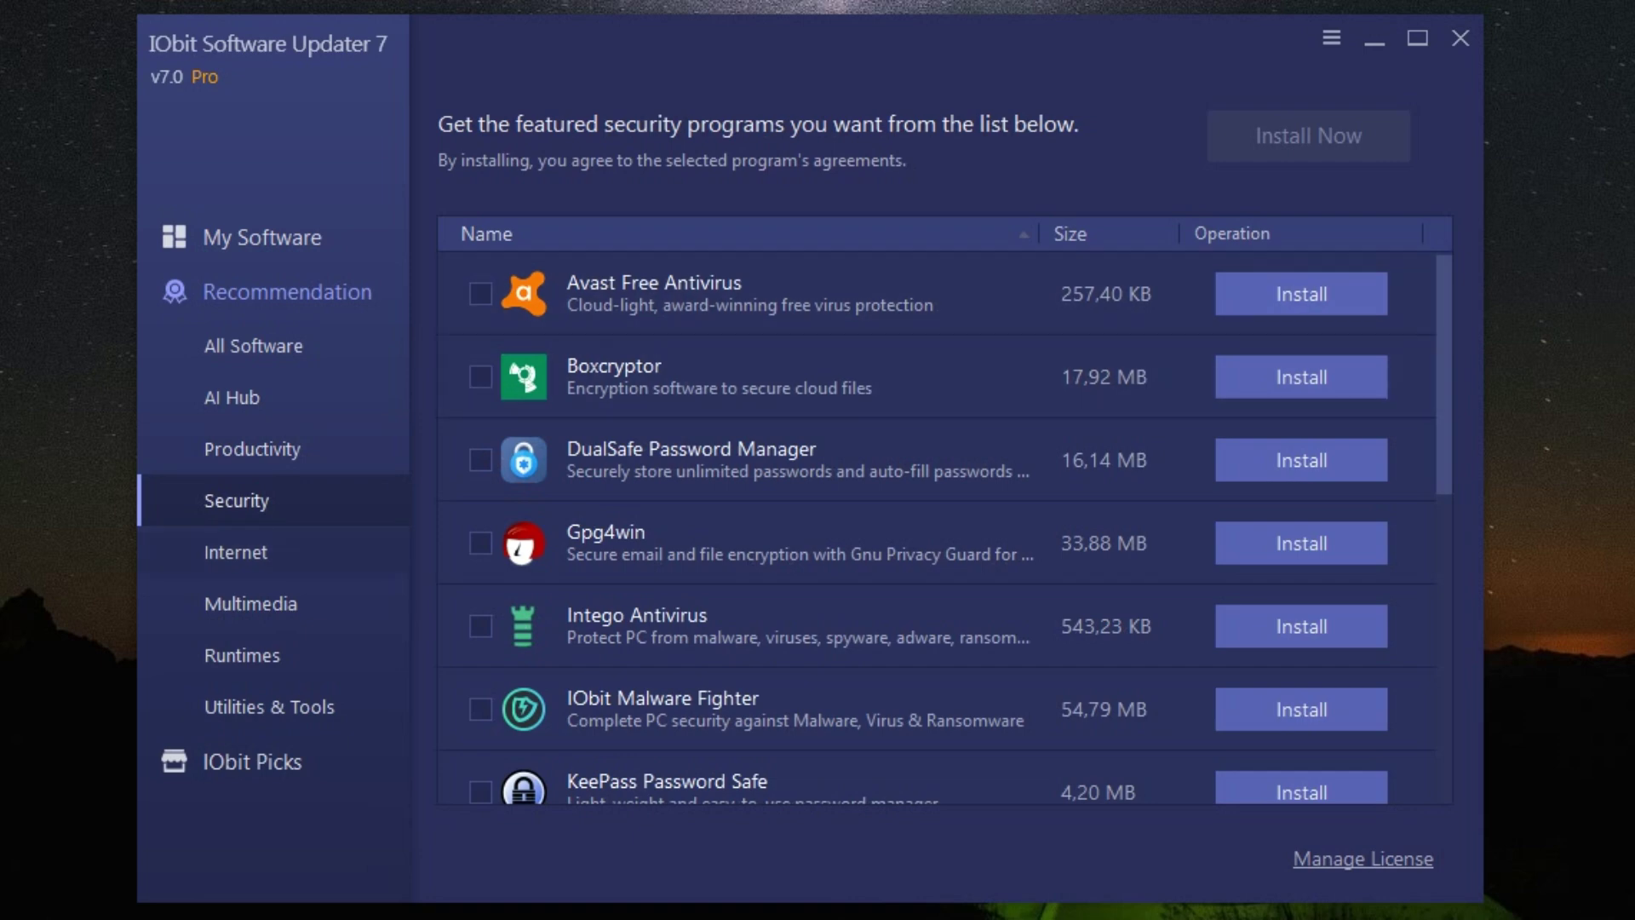
- Browse the Multimedia recommendations from ACDSee Photo Studio Home 2024 down past AnyDVD
key(Down)
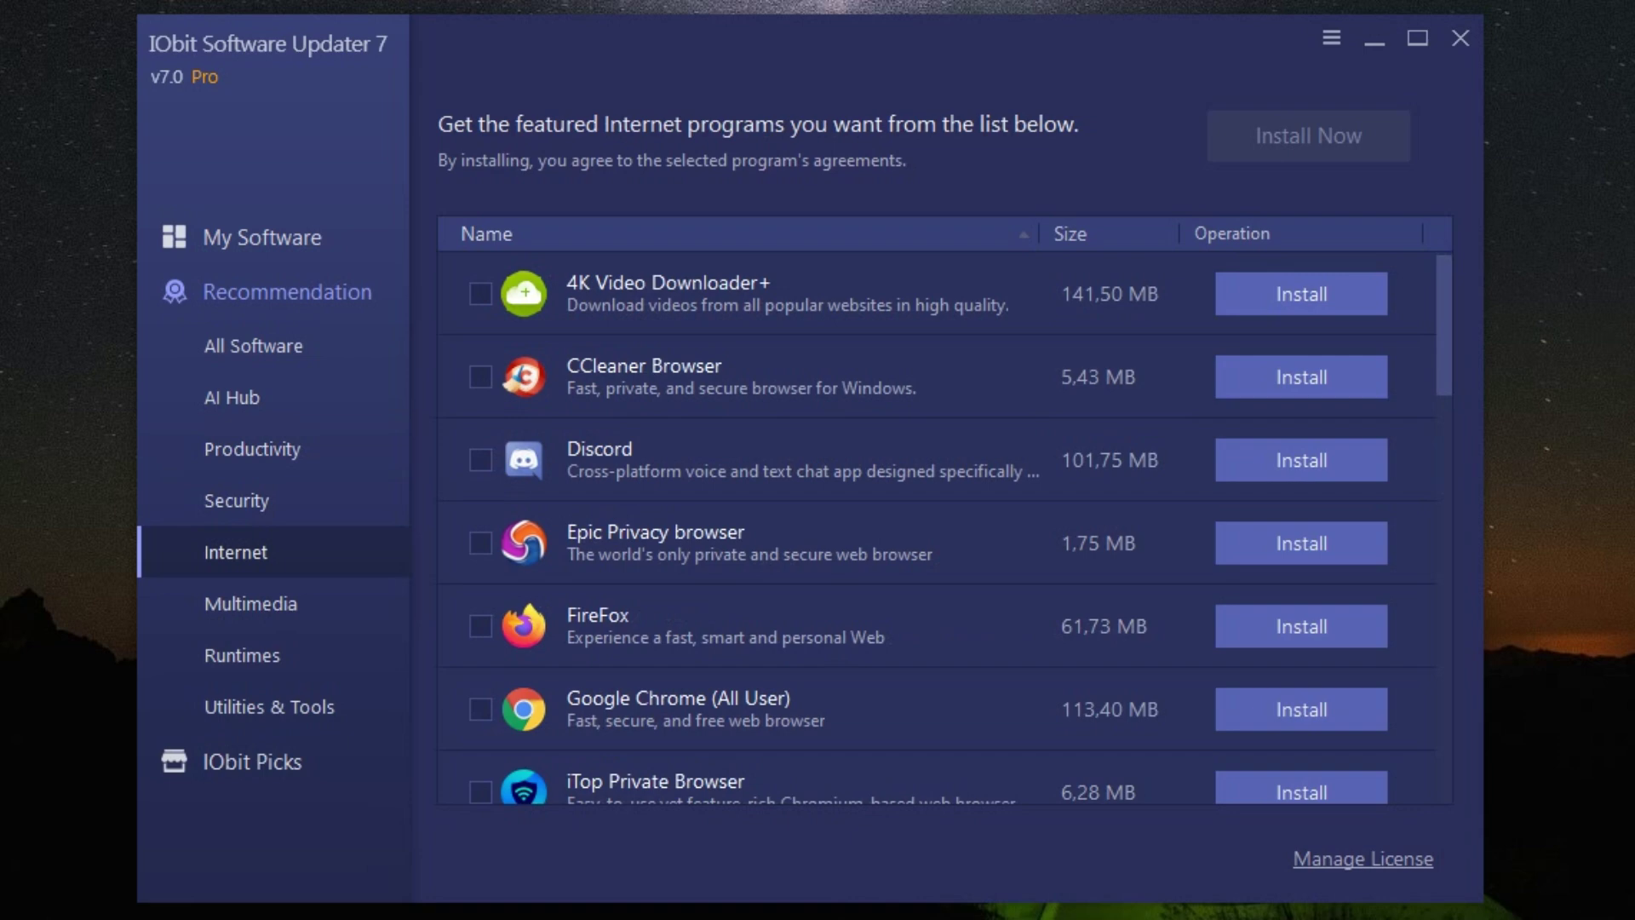
scroll(946, 528, down, 1)
scroll(946, 528, down, 1)
scroll(945, 527, down, 1)
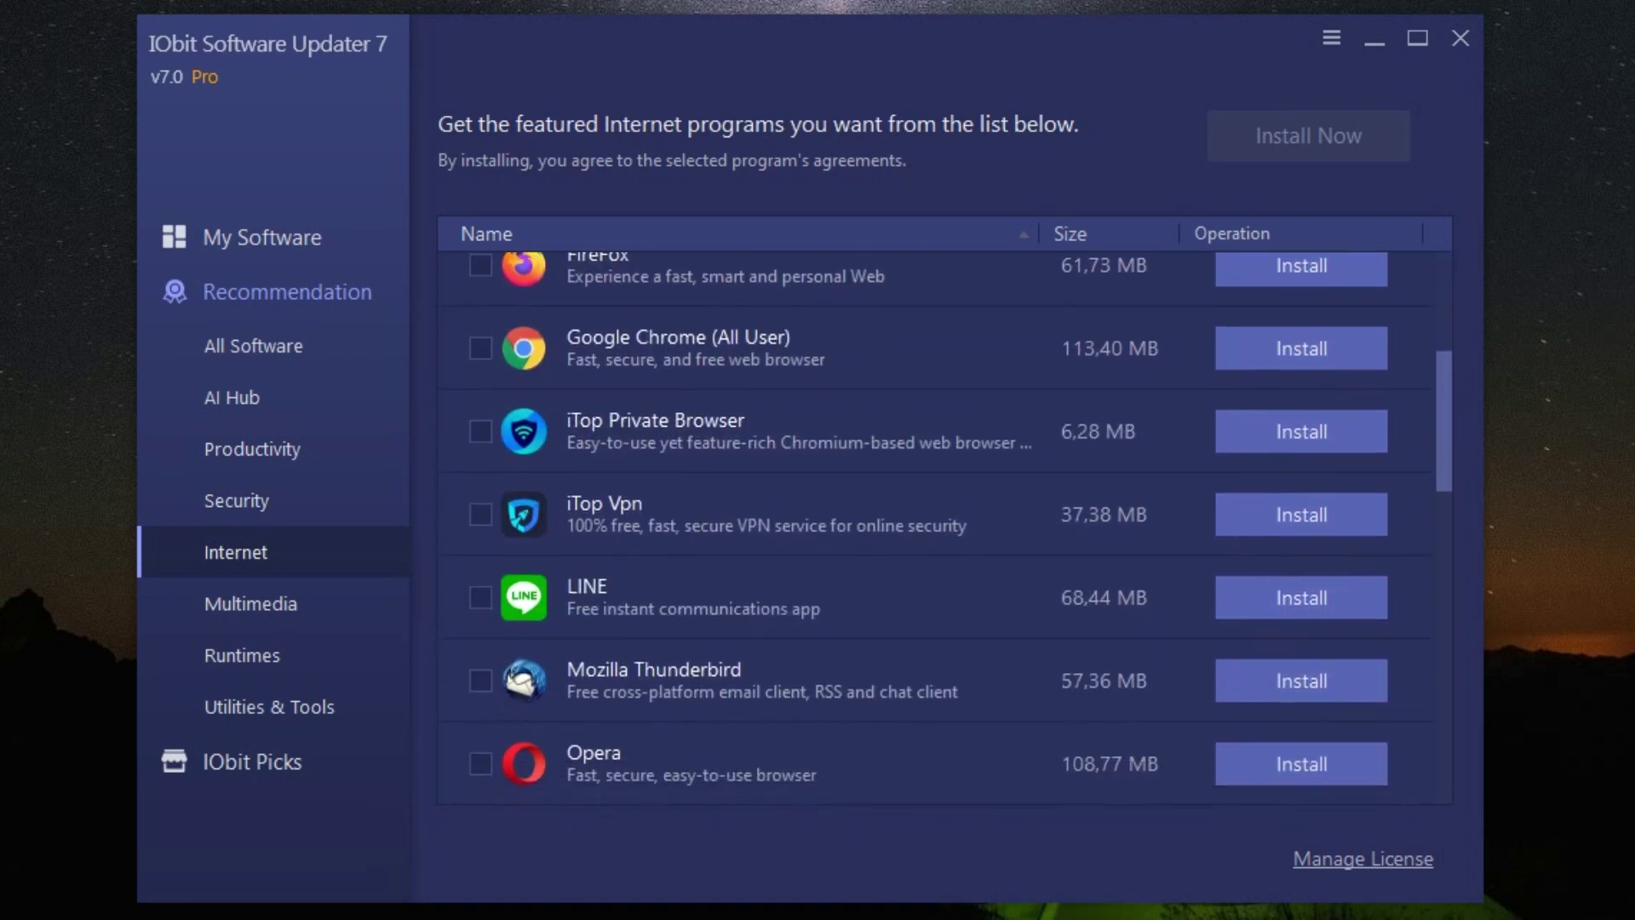
scroll(946, 528, down, 1)
scroll(946, 528, up, 2)
scroll(945, 528, up, 2)
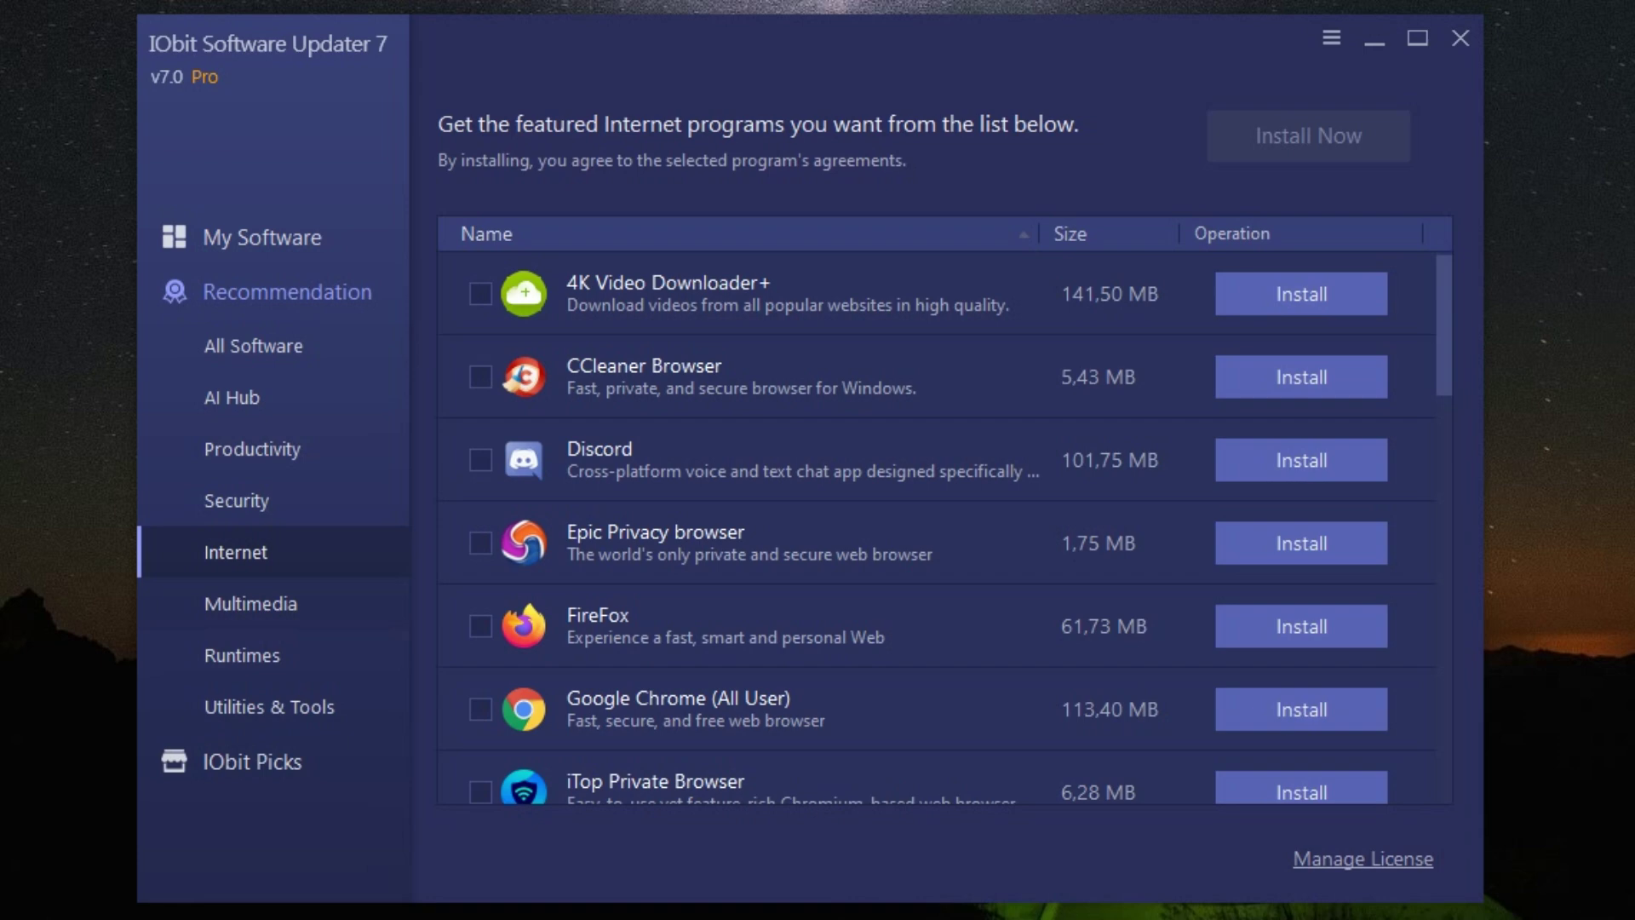
click(251, 604)
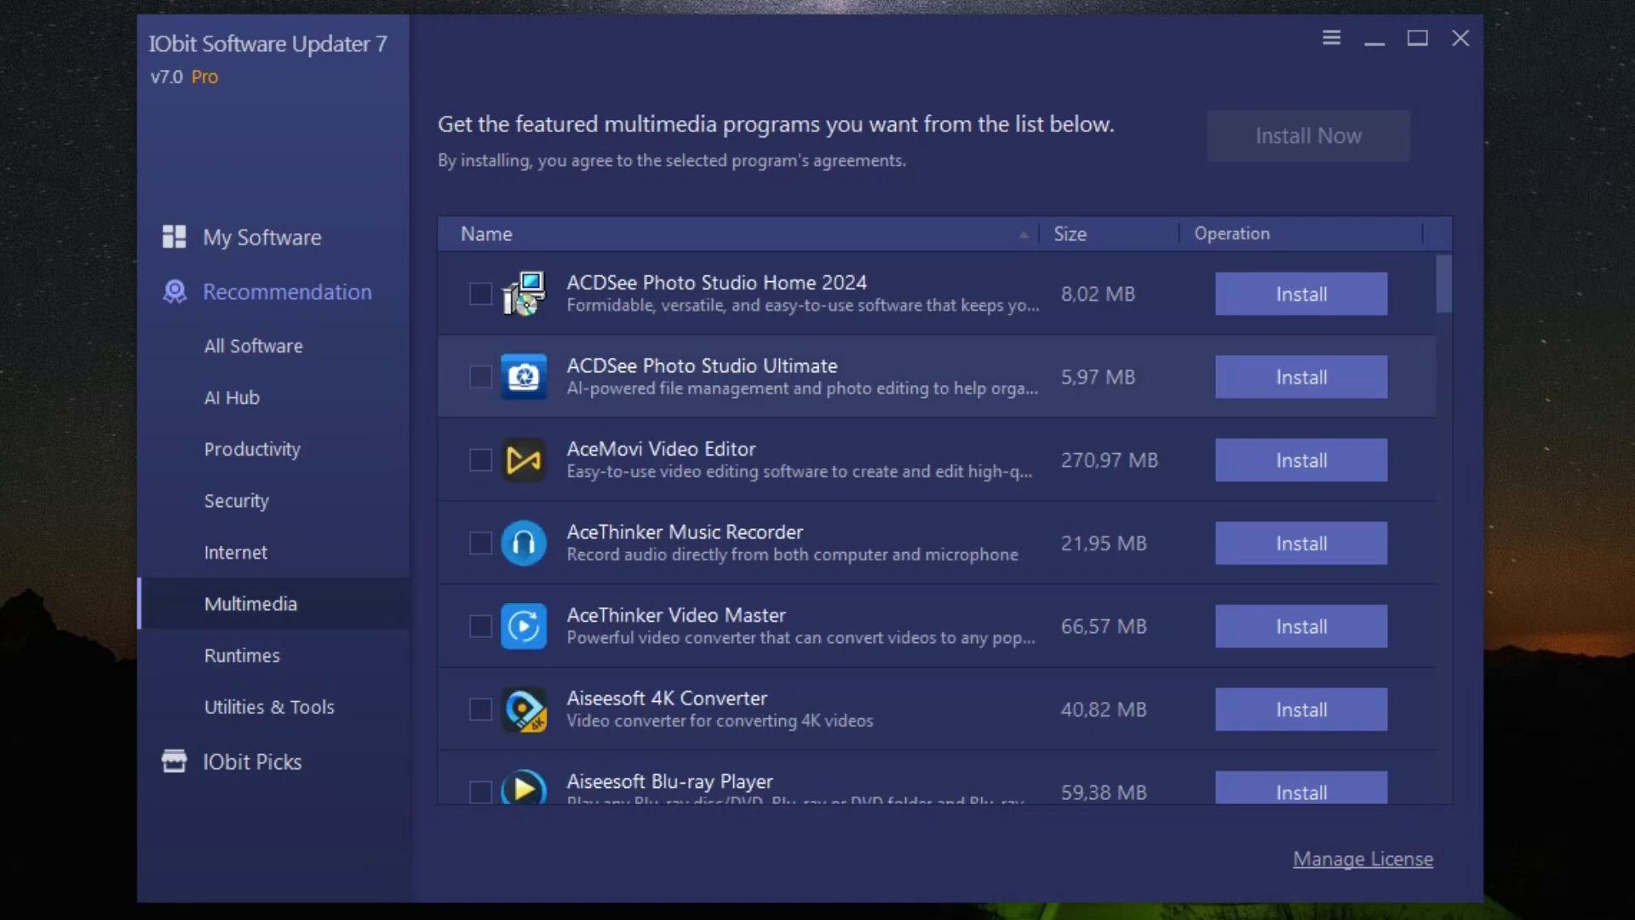
scroll(947, 528, down, 2)
scroll(946, 529, down, 3)
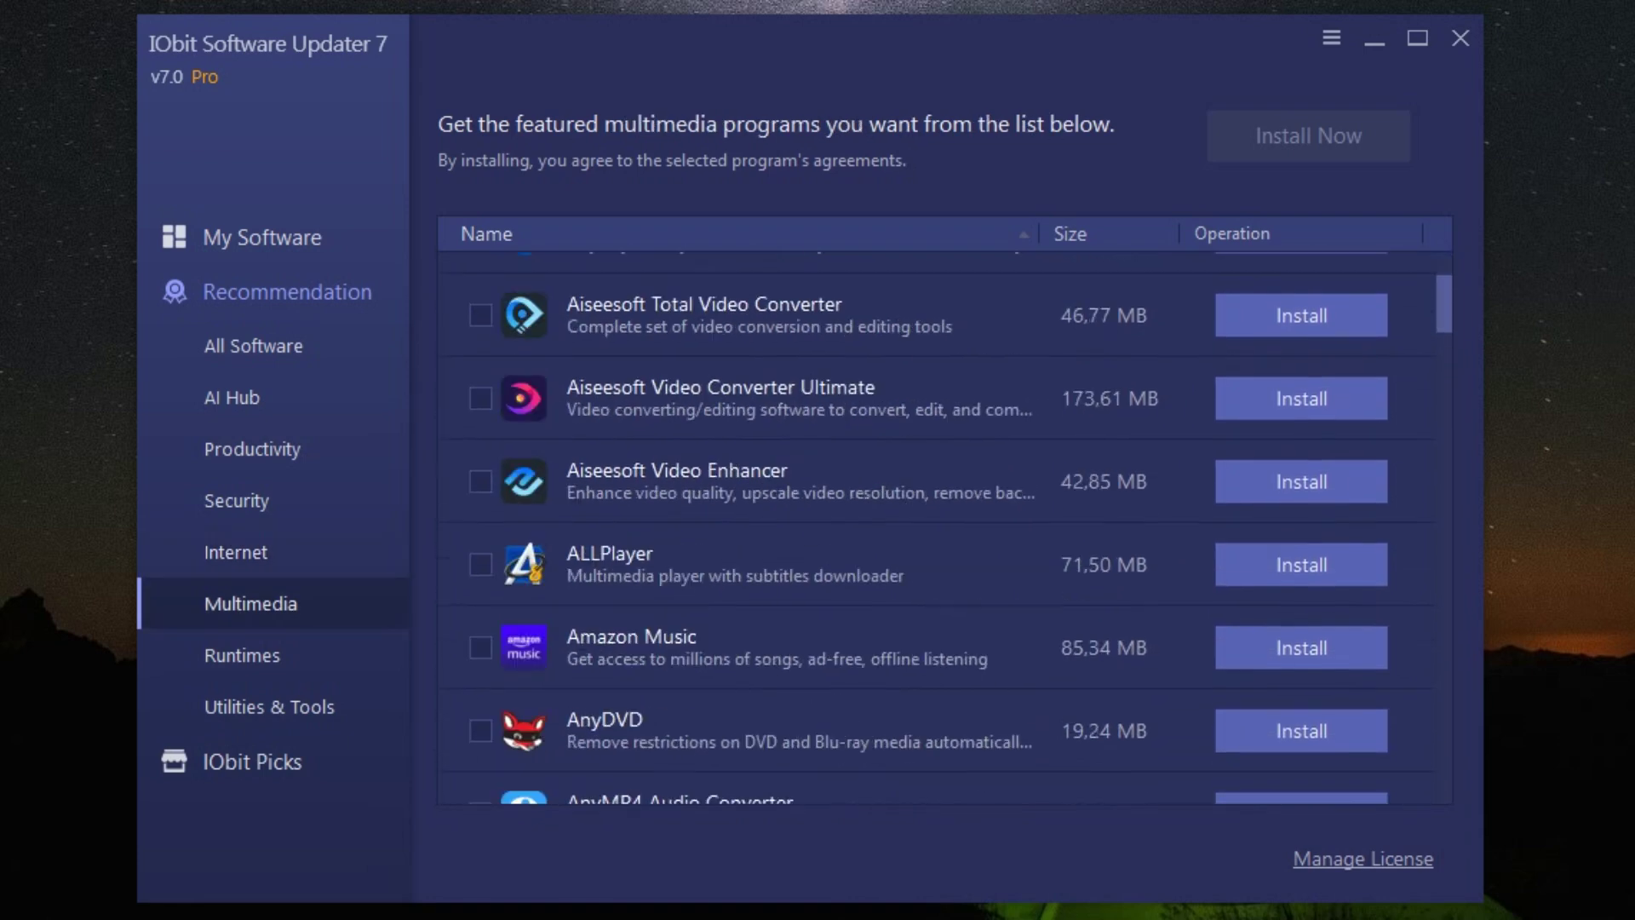
scroll(946, 528, down, 3)
scroll(946, 528, up, 2)
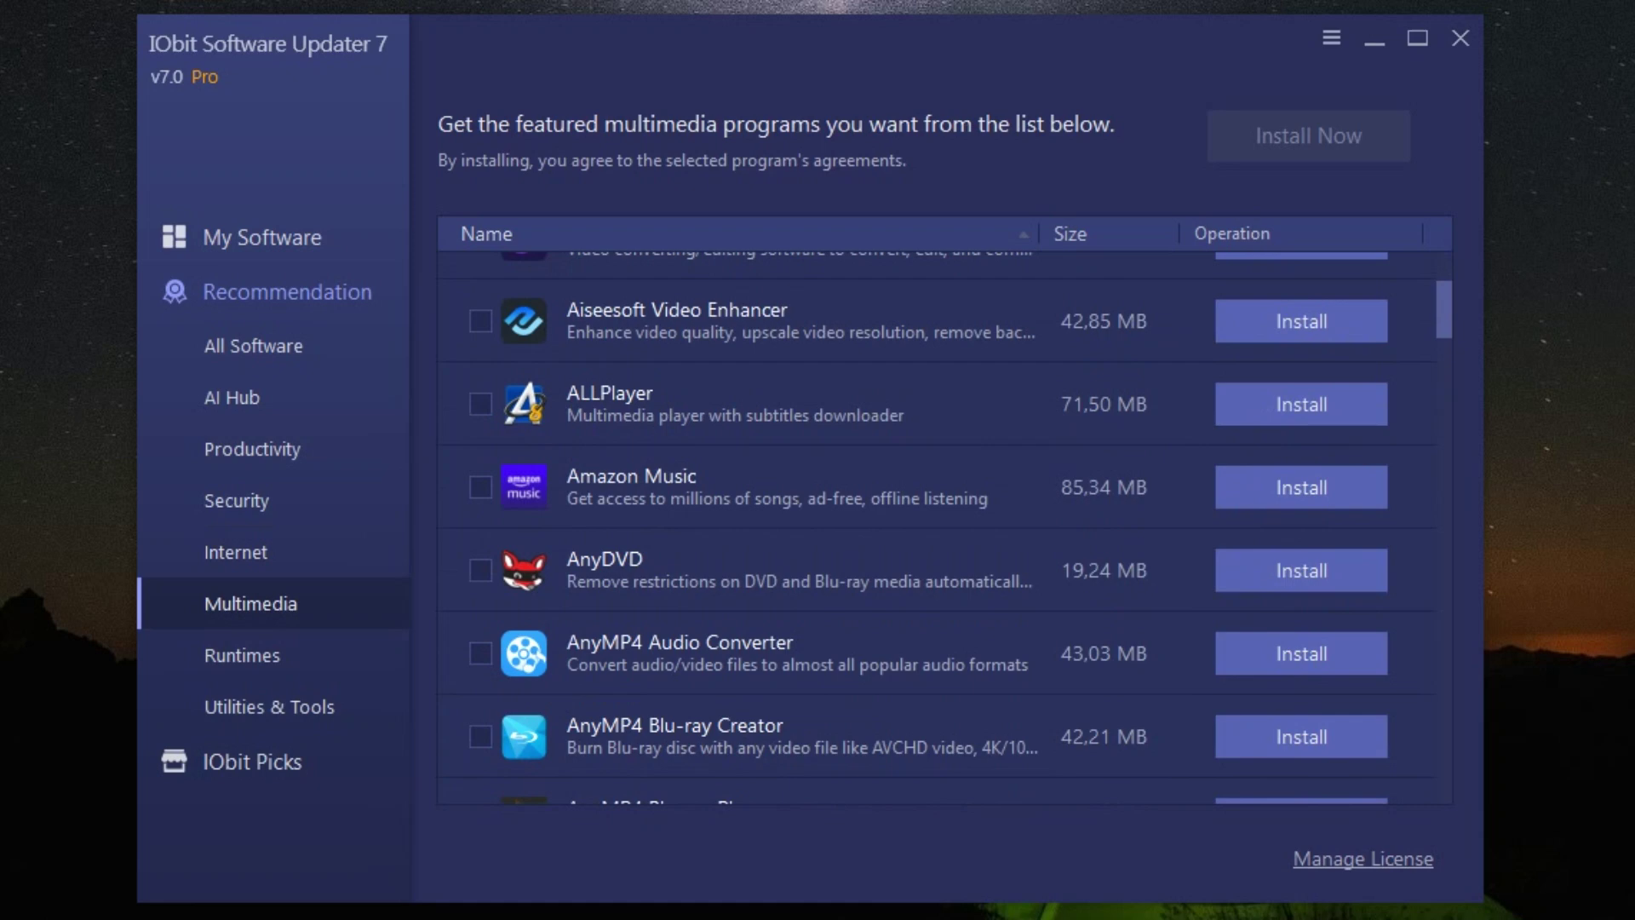
scroll(945, 529, up, 4)
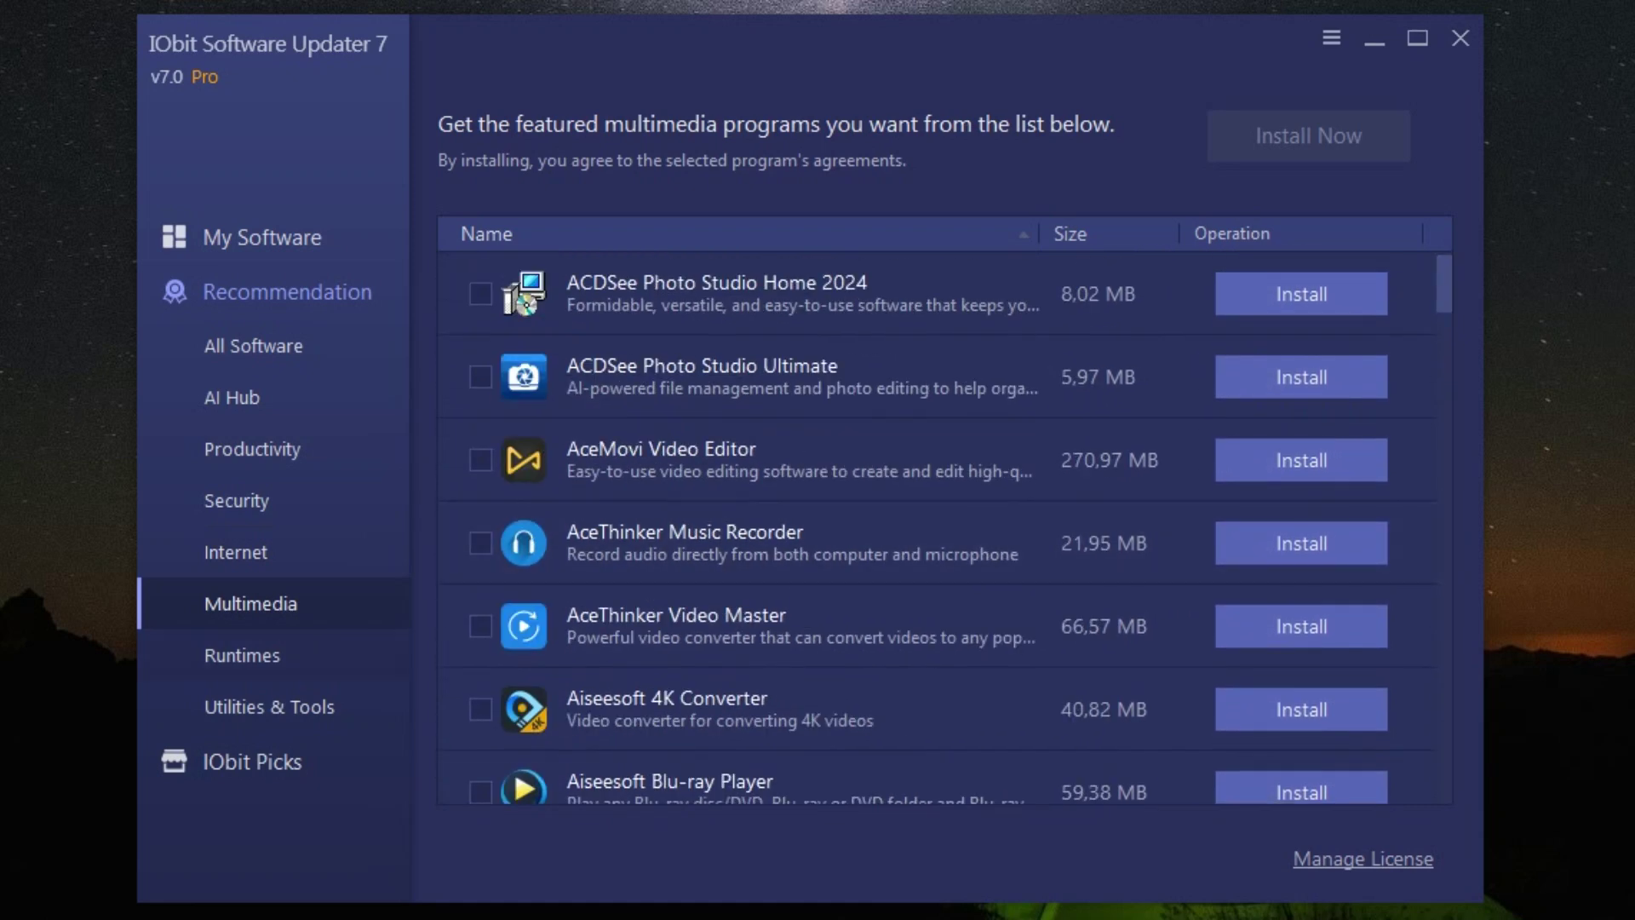
- View the Runtimes recommendations, then the Utilities & Tools recommendations
click(241, 655)
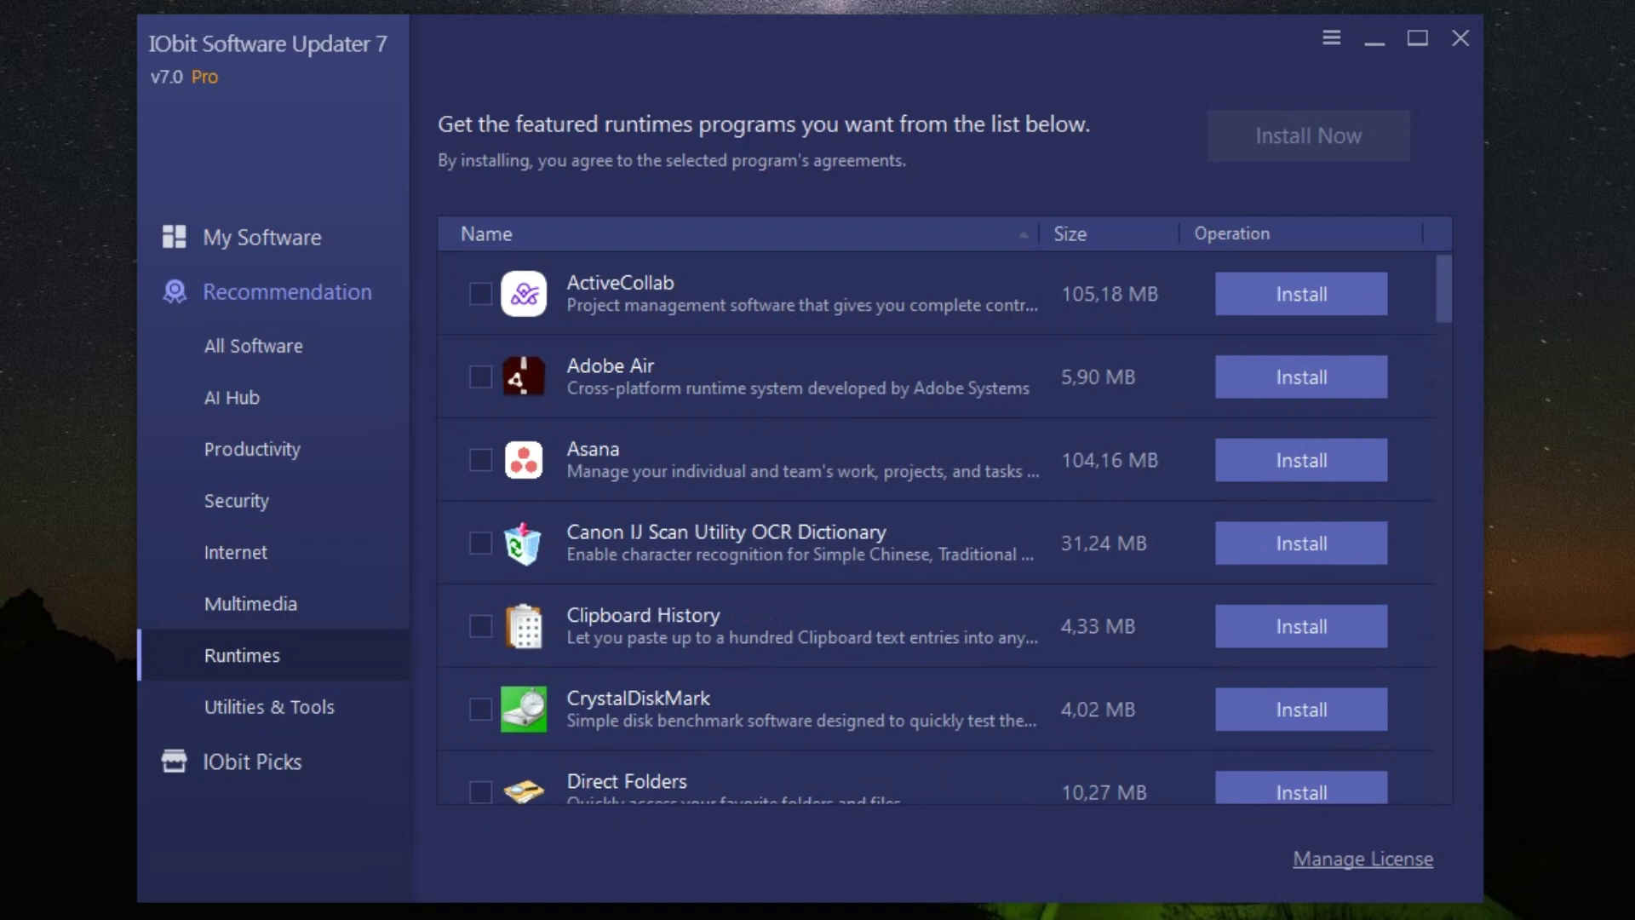
scroll(945, 528, down, 3)
scroll(946, 528, down, 2)
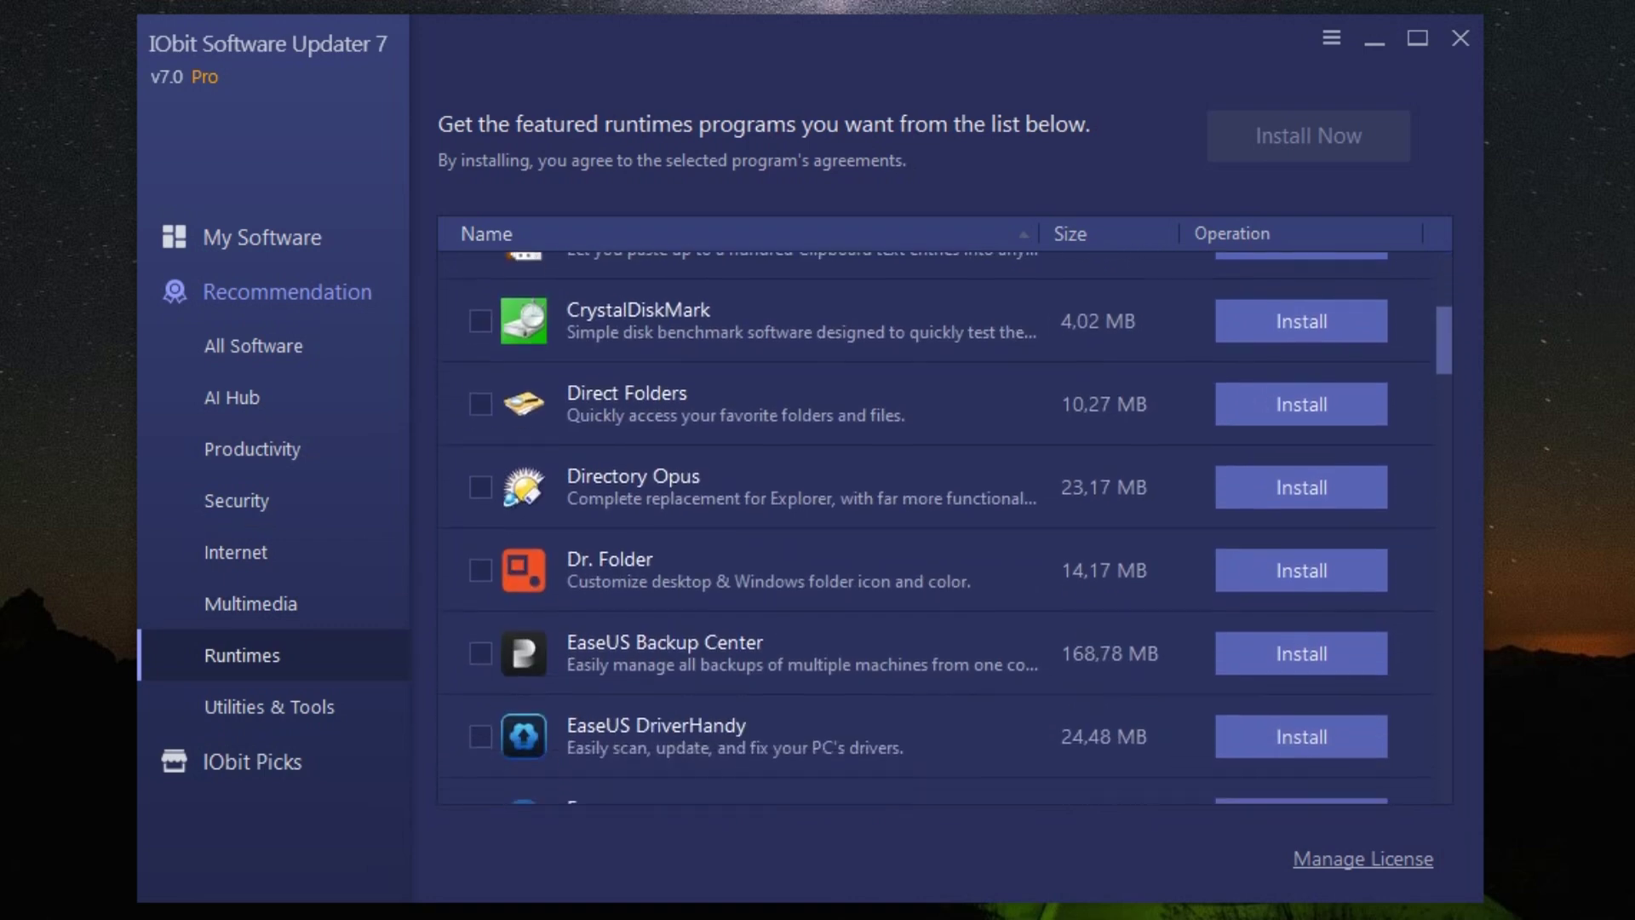
scroll(946, 528, up, 4)
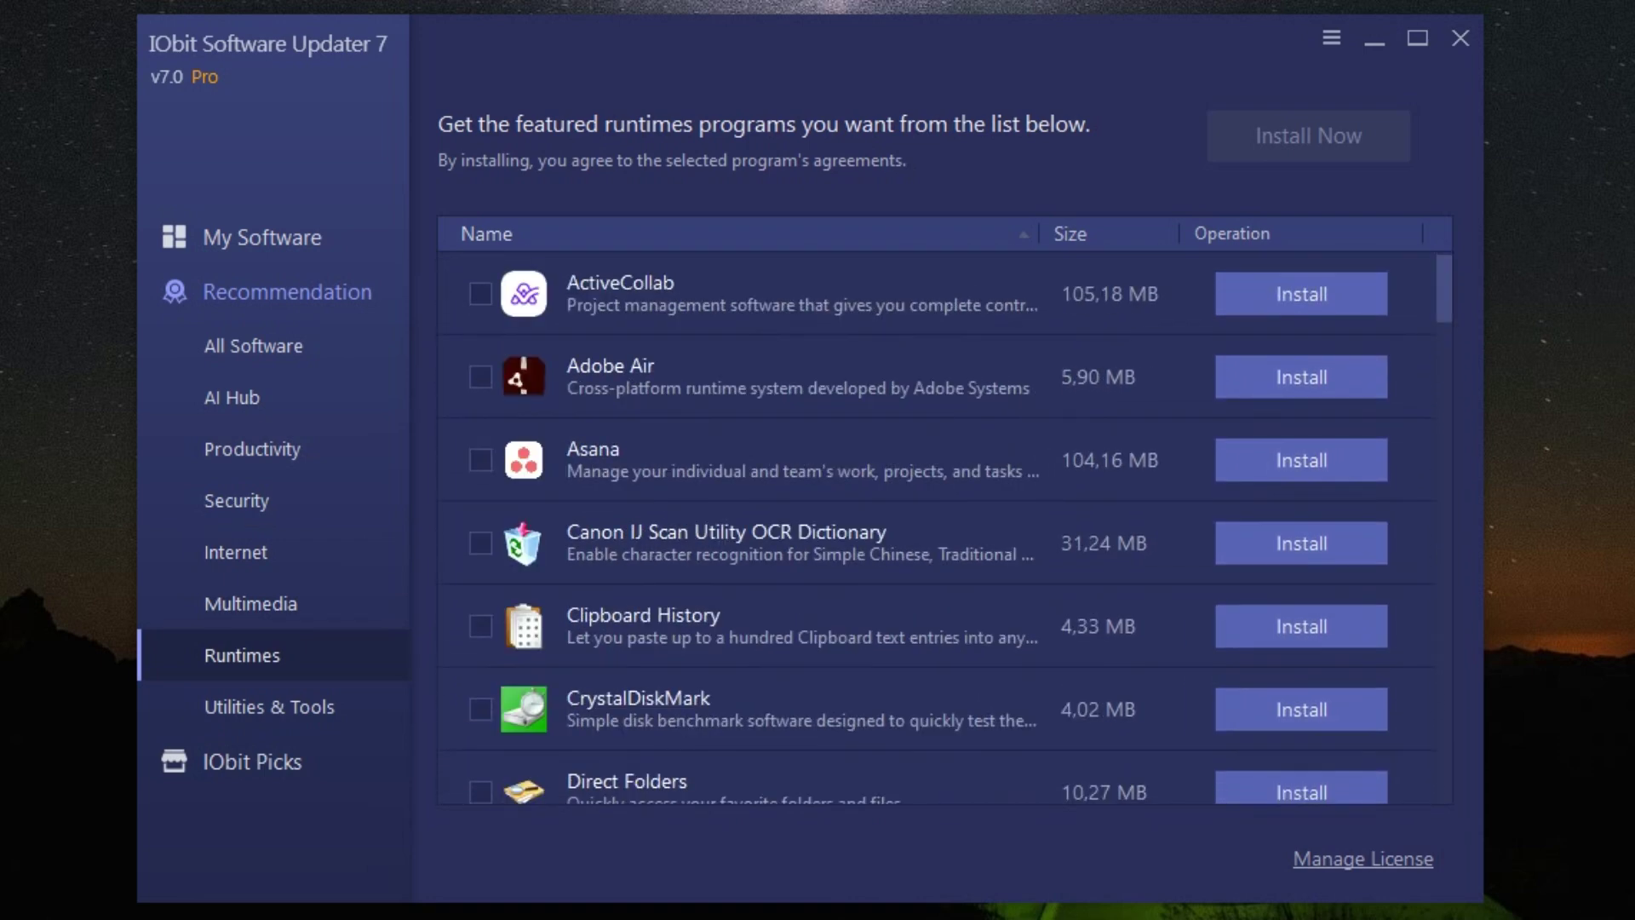
click(269, 707)
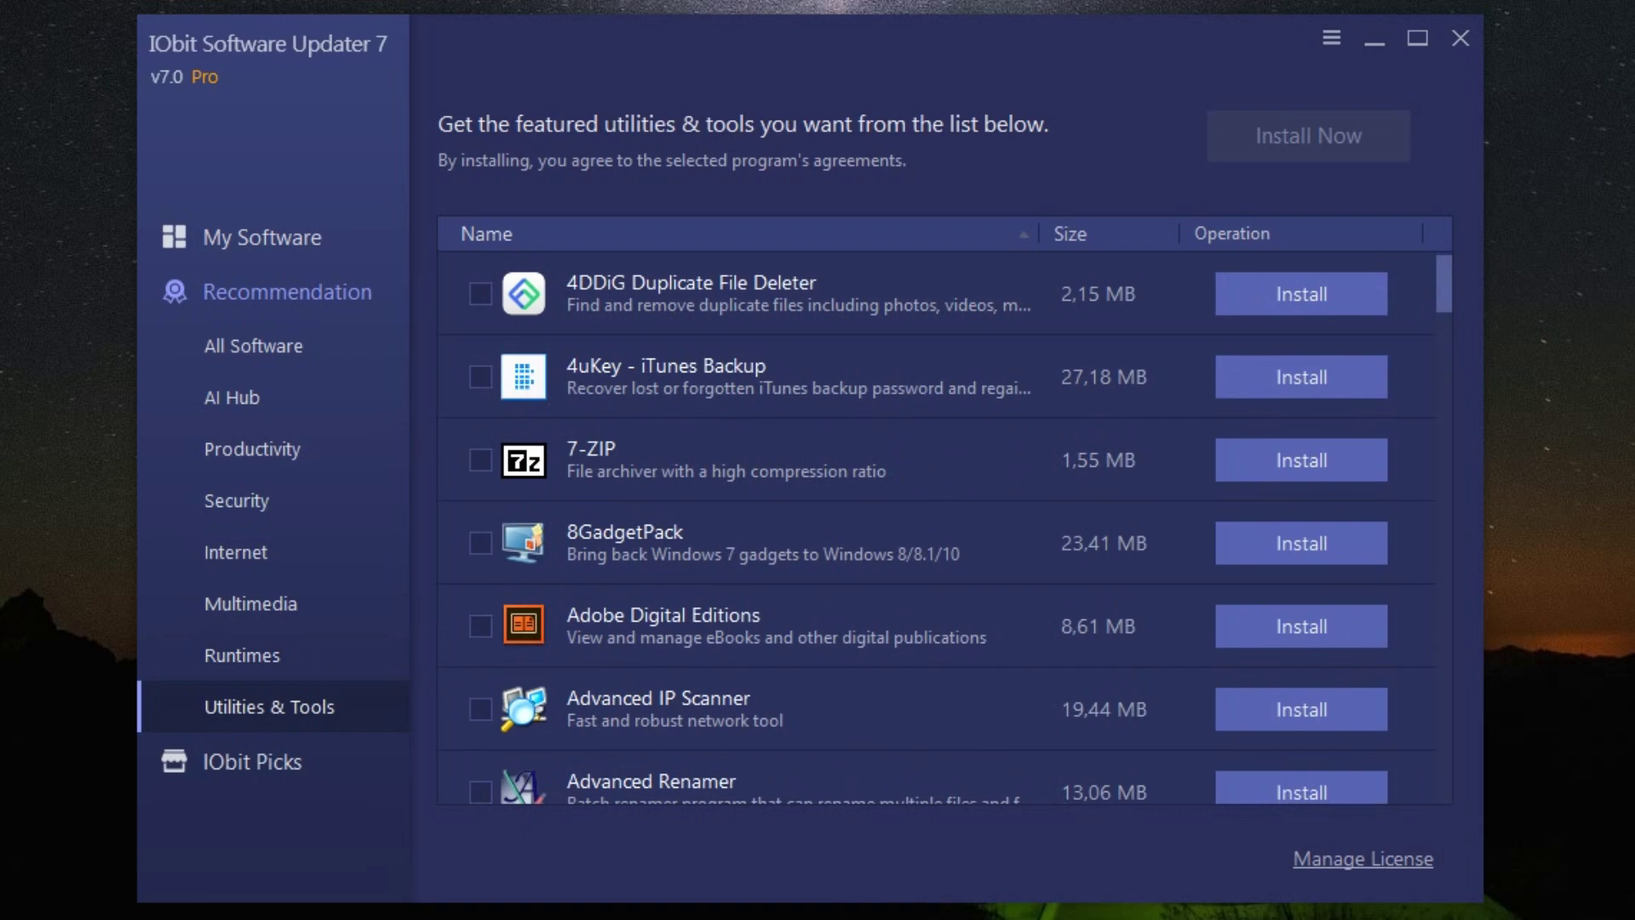
scroll(946, 528, down, 2)
scroll(946, 528, down, 3)
scroll(946, 528, down, 3)
scroll(946, 528, down, 2)
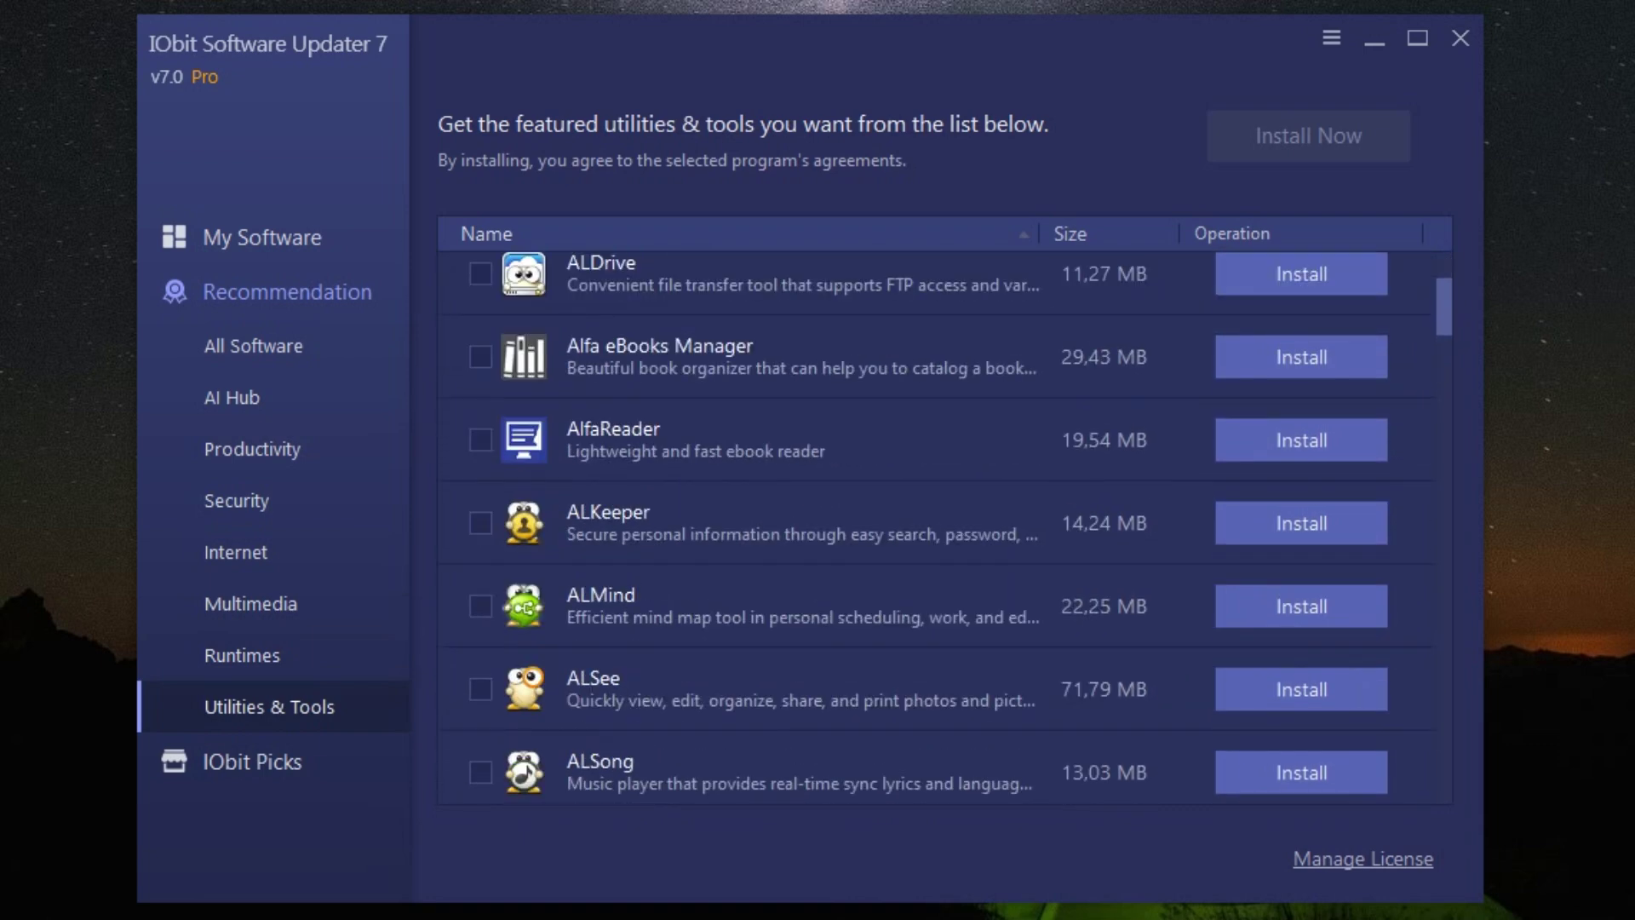
scroll(945, 528, down, 3)
scroll(946, 528, down, 1)
scroll(946, 529, up, 5)
scroll(946, 527, up, 5)
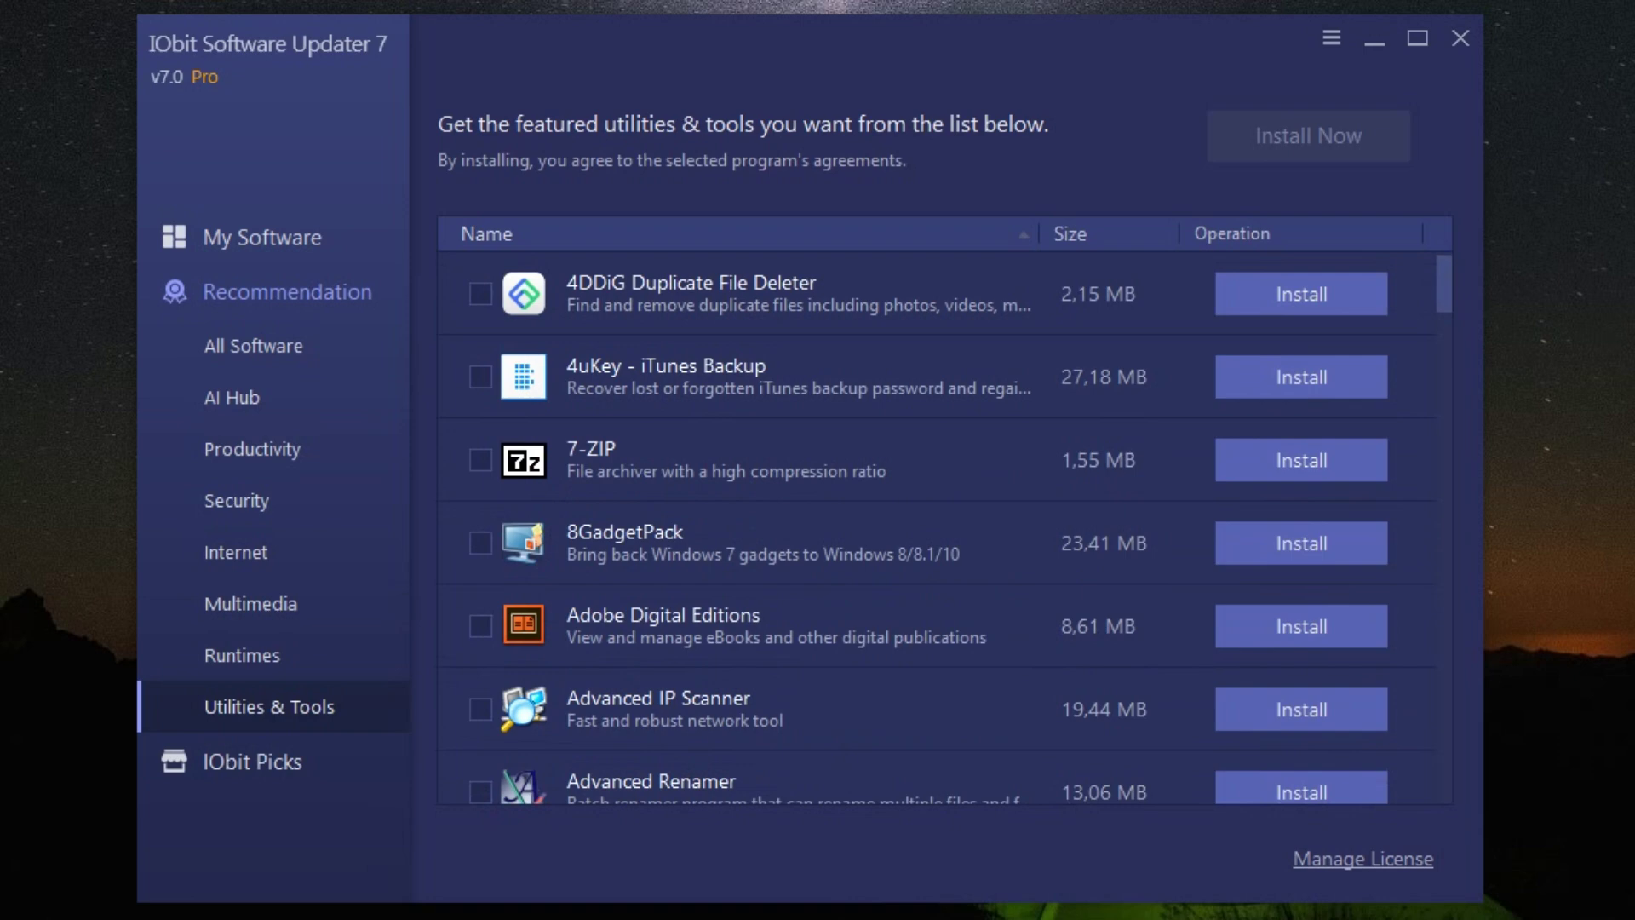
- Show the IObit Picks discounted offers, such as iTop VPN
click(251, 762)
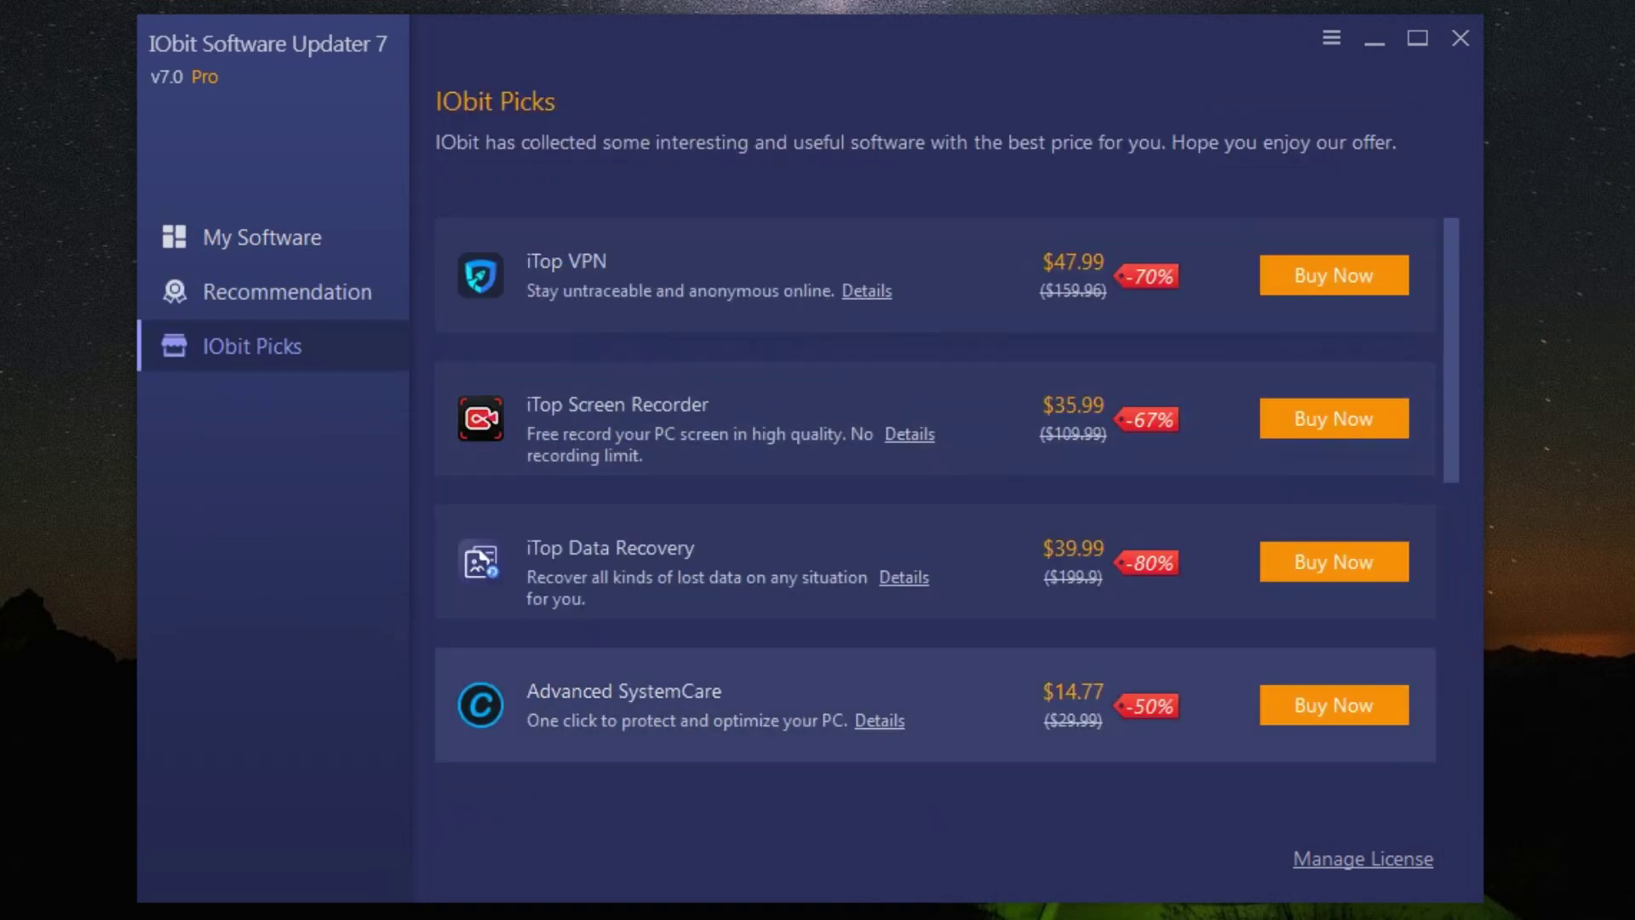
scroll(935, 486, down, 2)
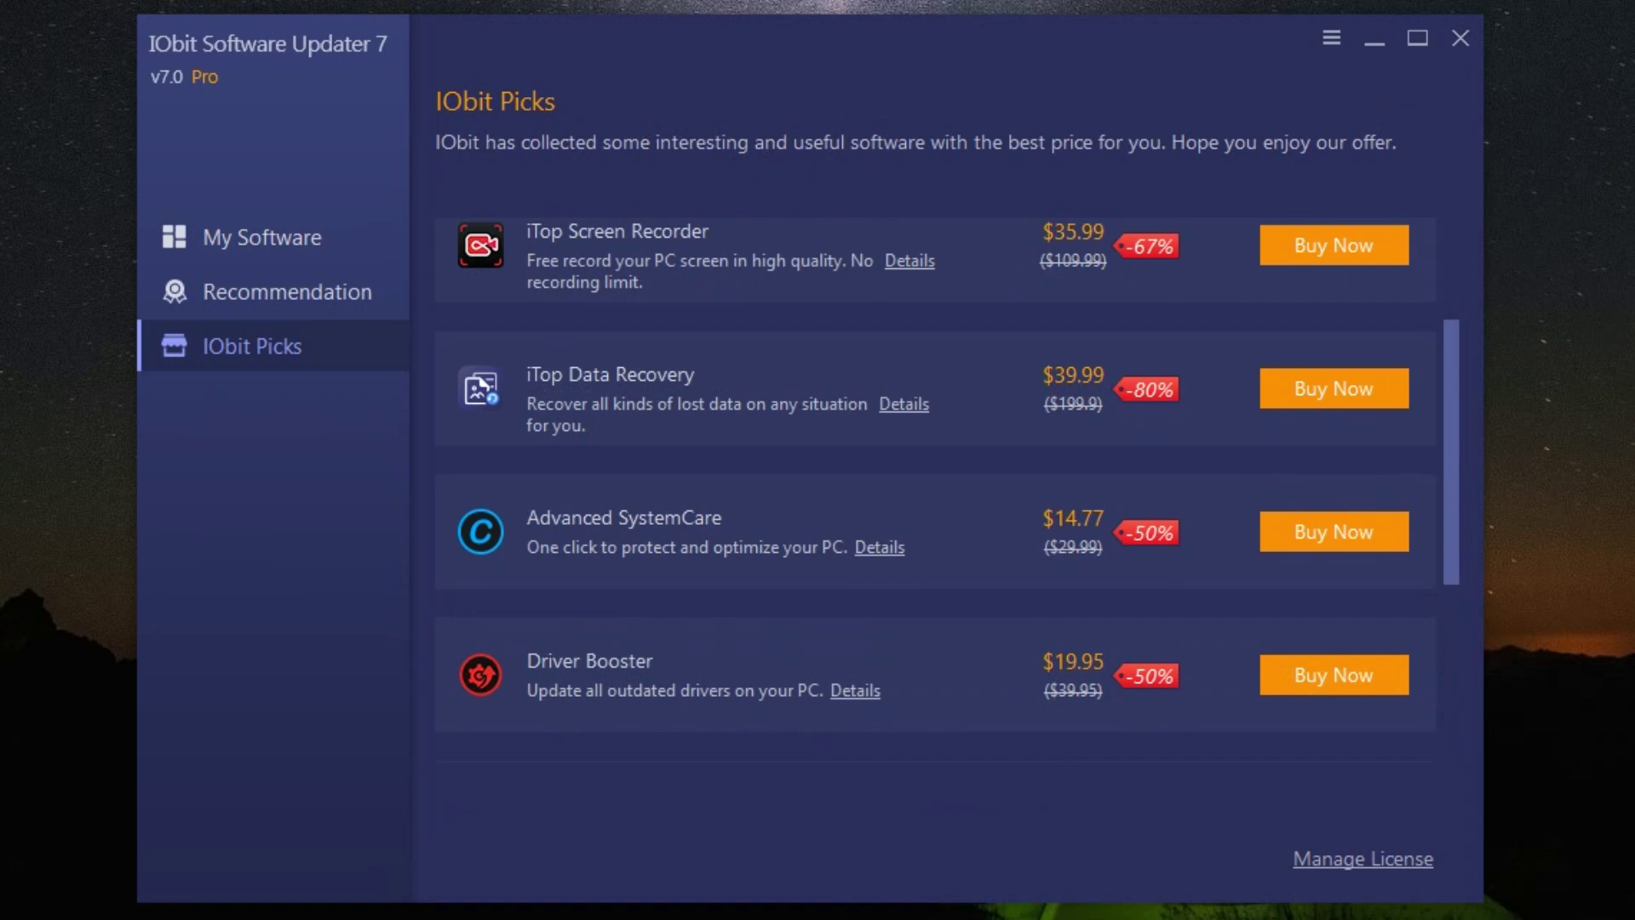
scroll(936, 486, down, 2)
scroll(936, 487, up, 3)
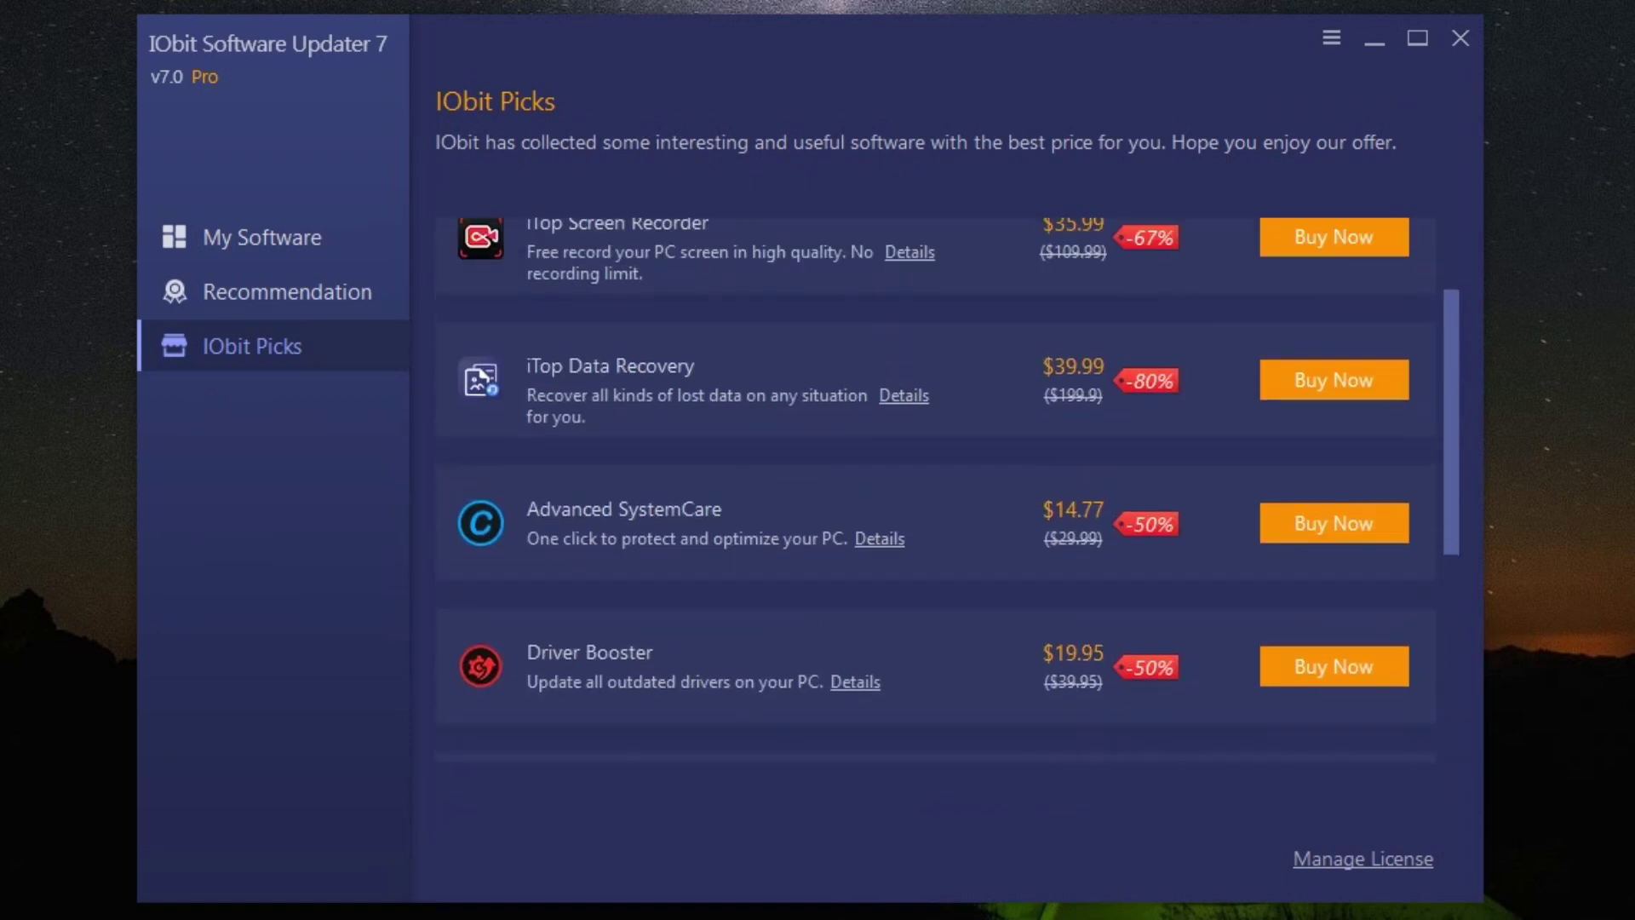
scroll(936, 485, up, 1)
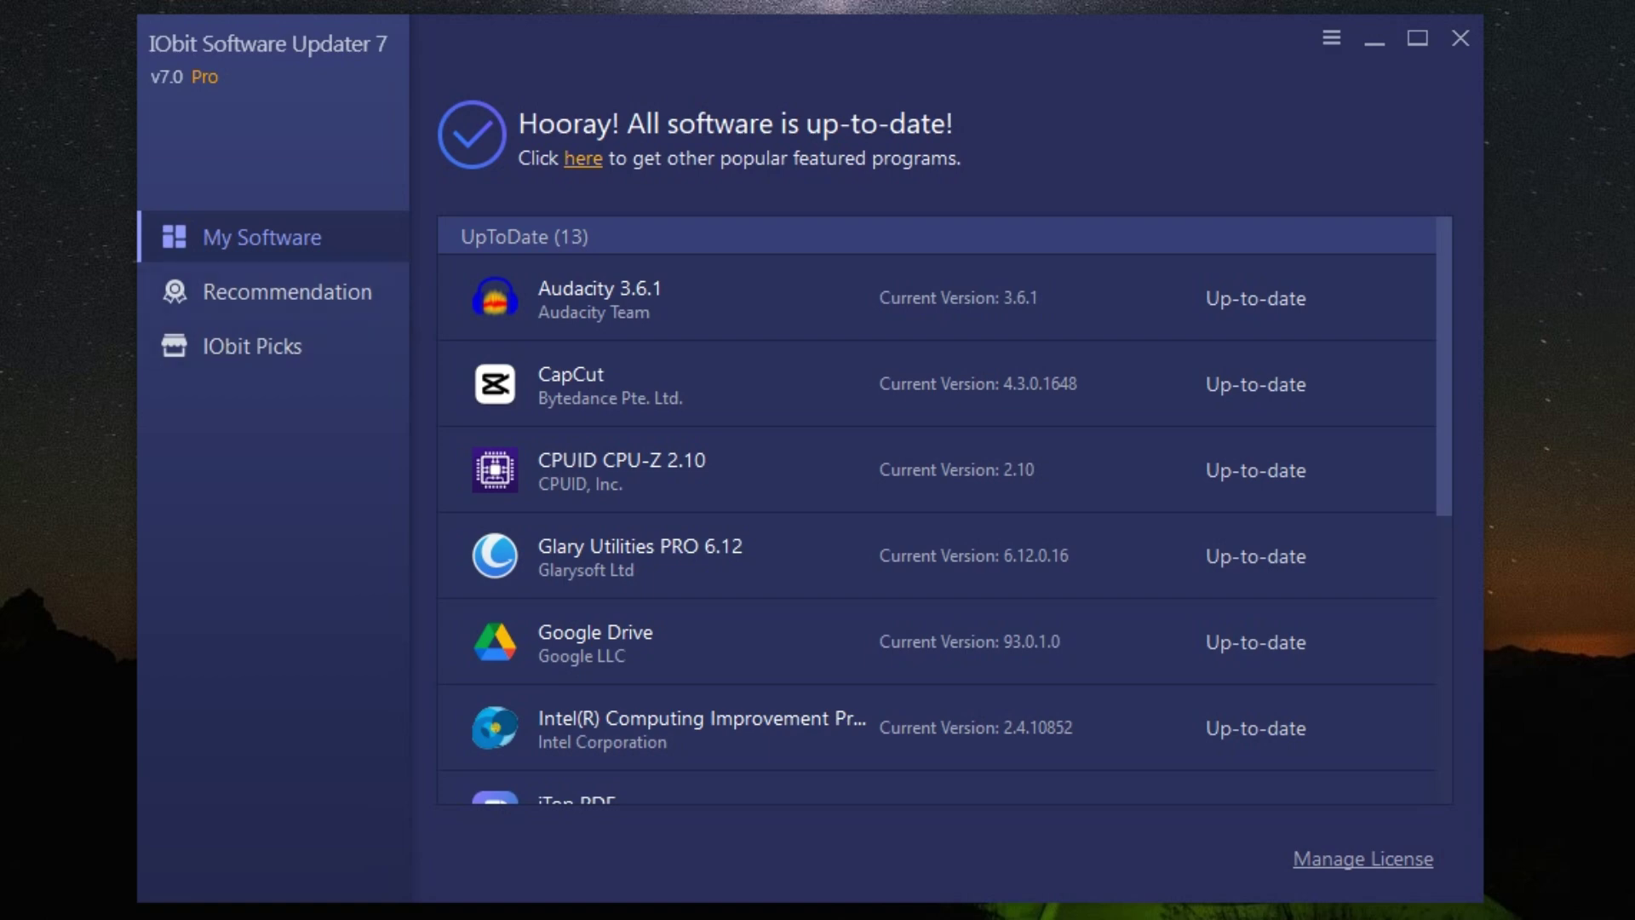
- Show the main options menu with Settings, Restore, Check for Updates and About
click(1331, 38)
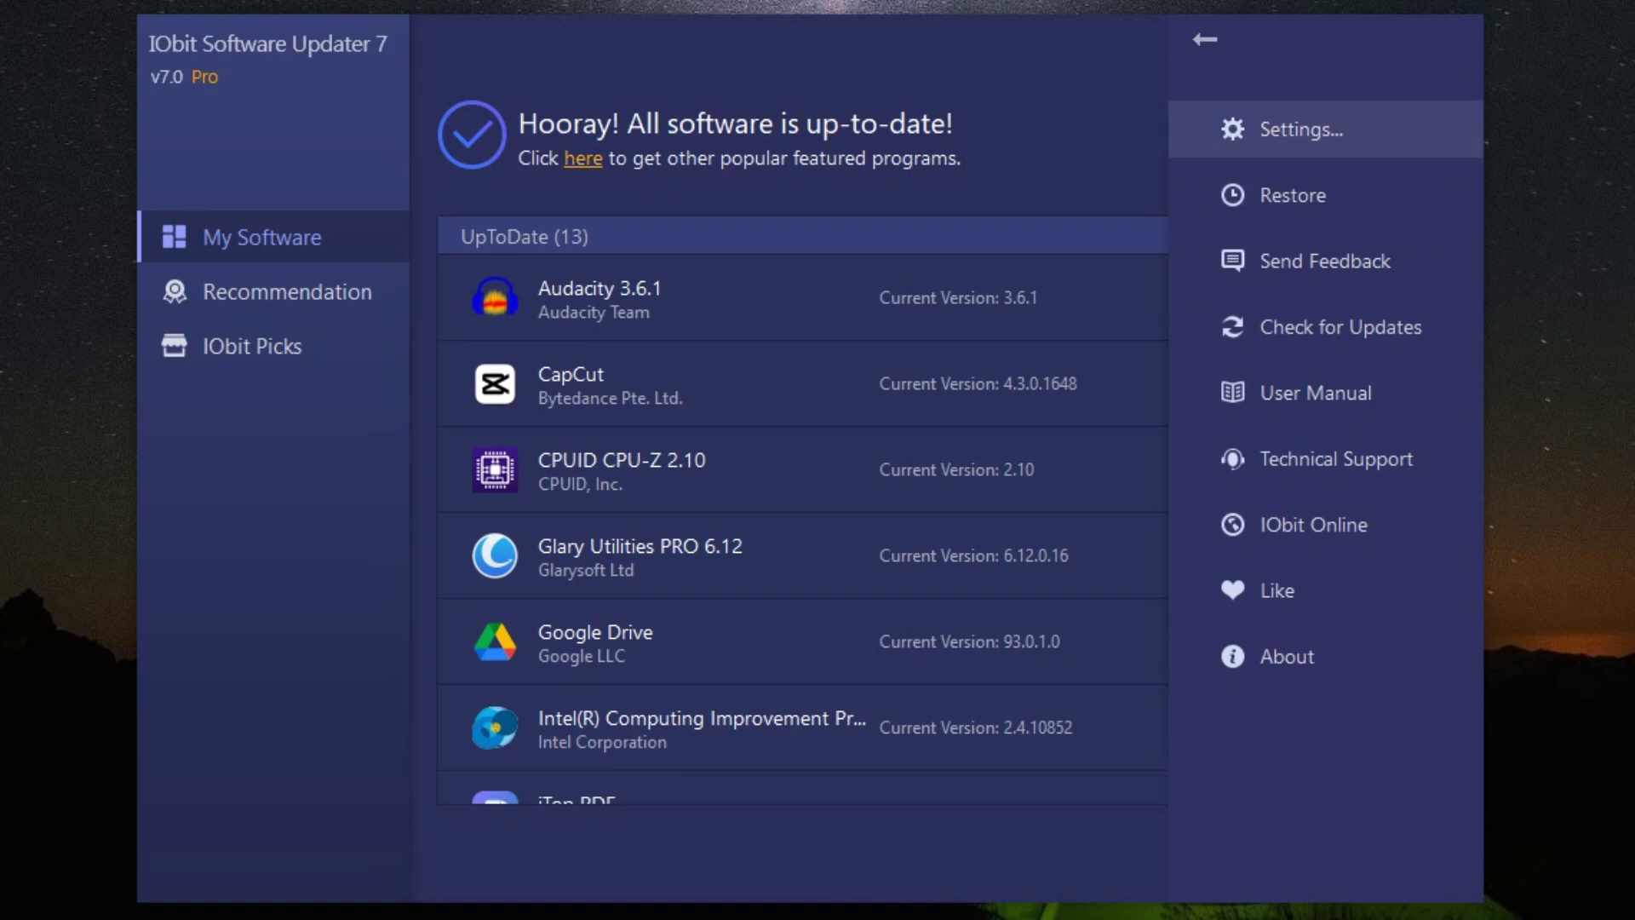
- Open Settings, view the Update, Ignore List and Network pages, then cancel without saving
click(1298, 129)
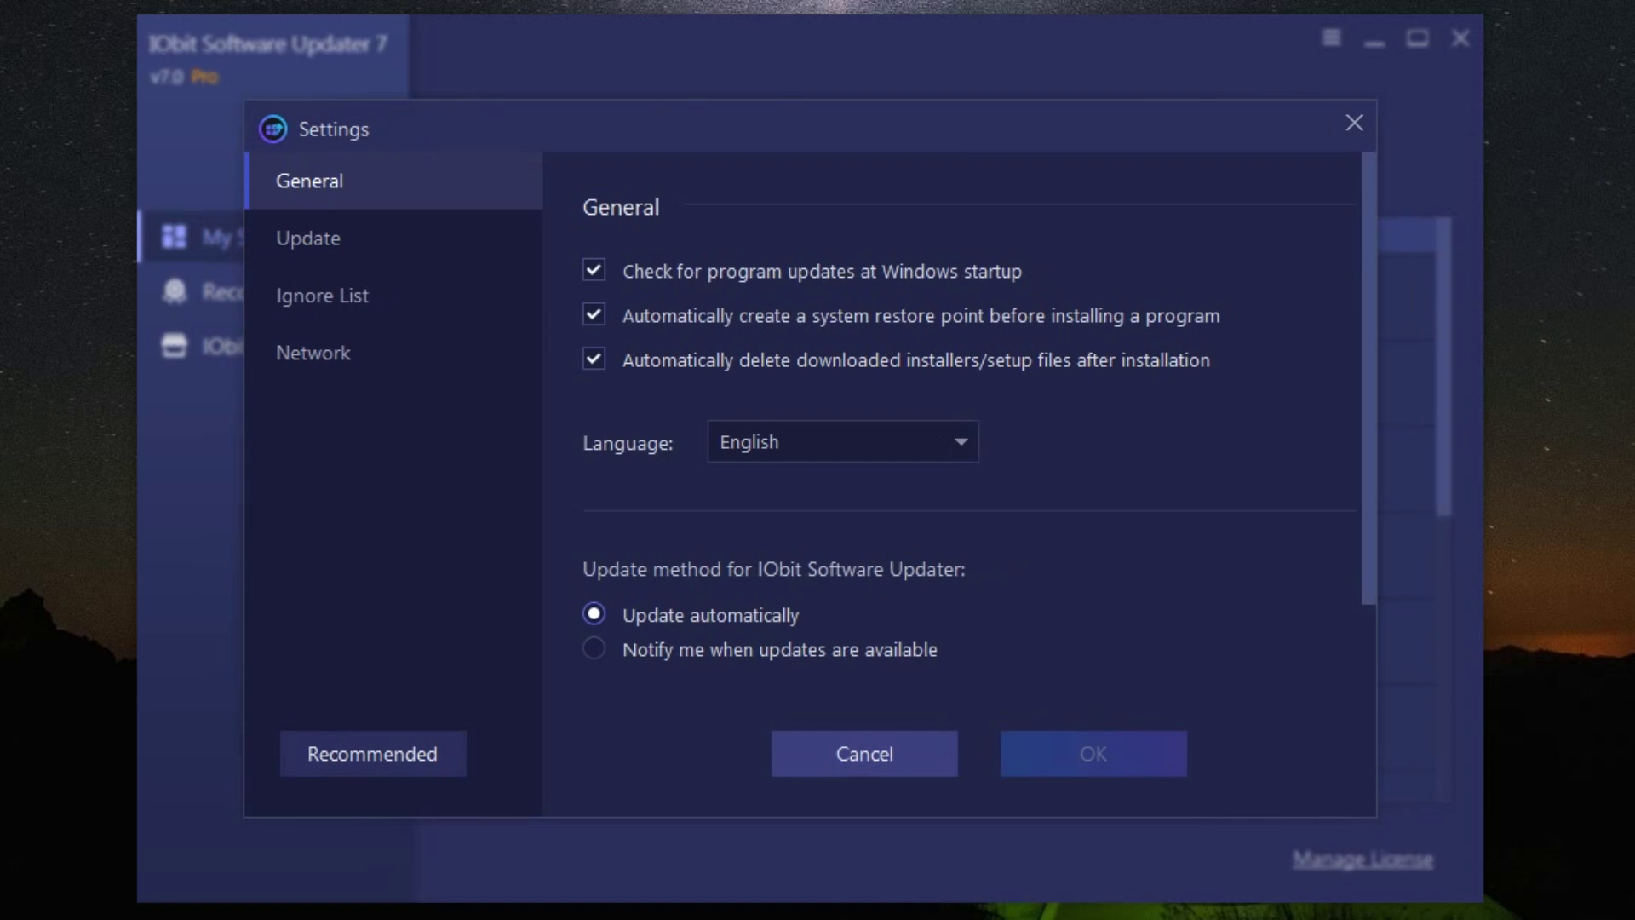
click(308, 238)
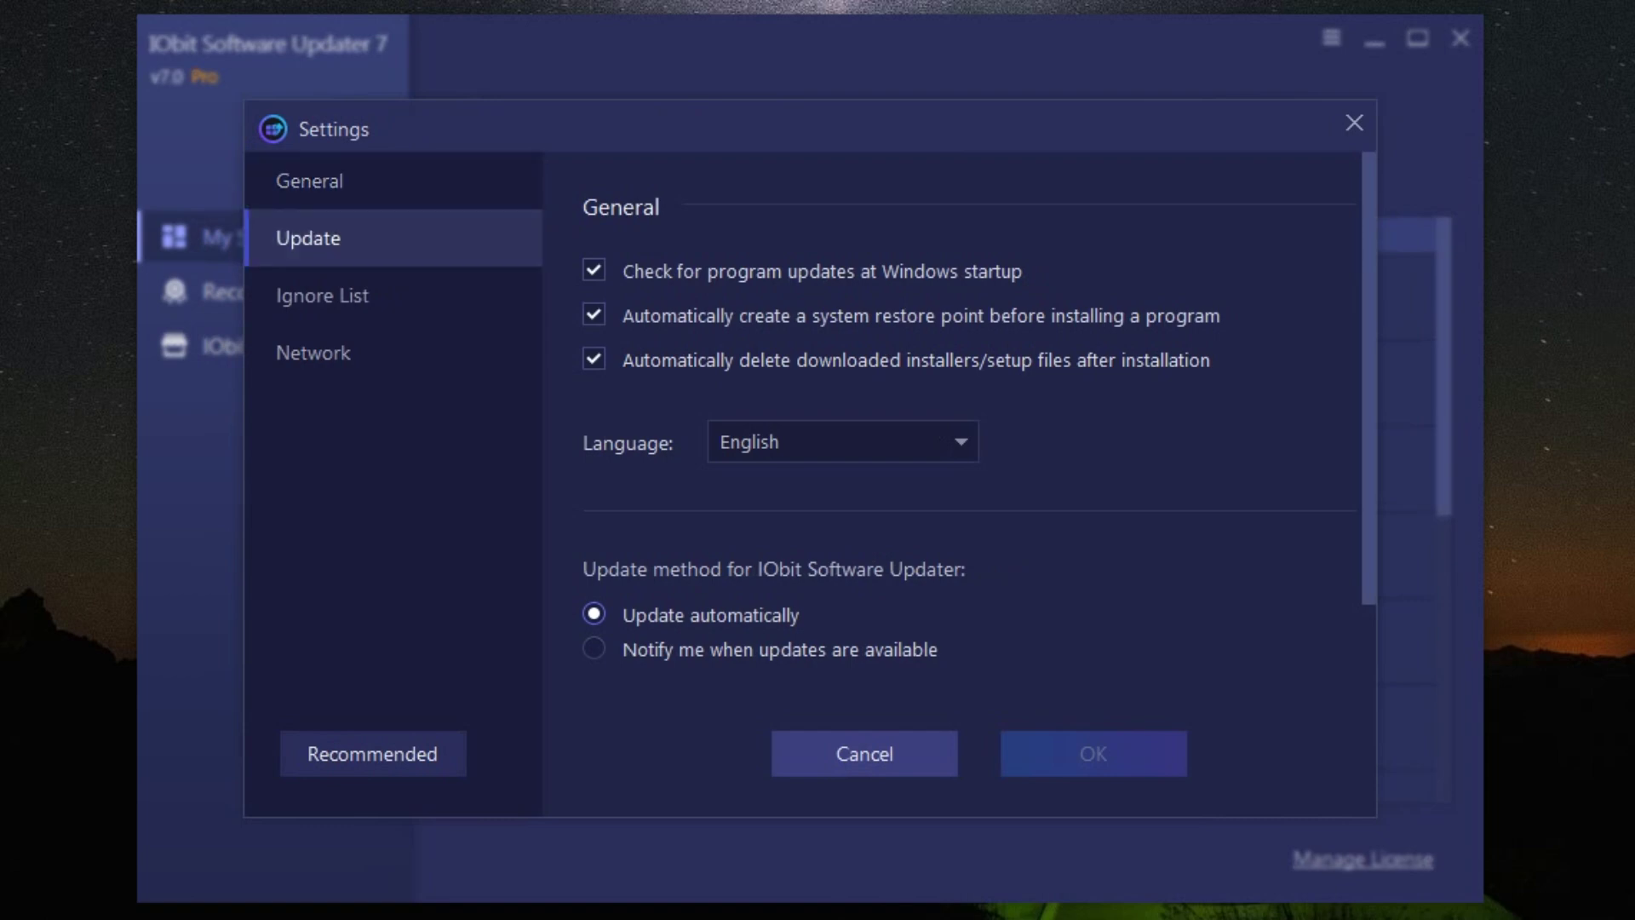
click(322, 296)
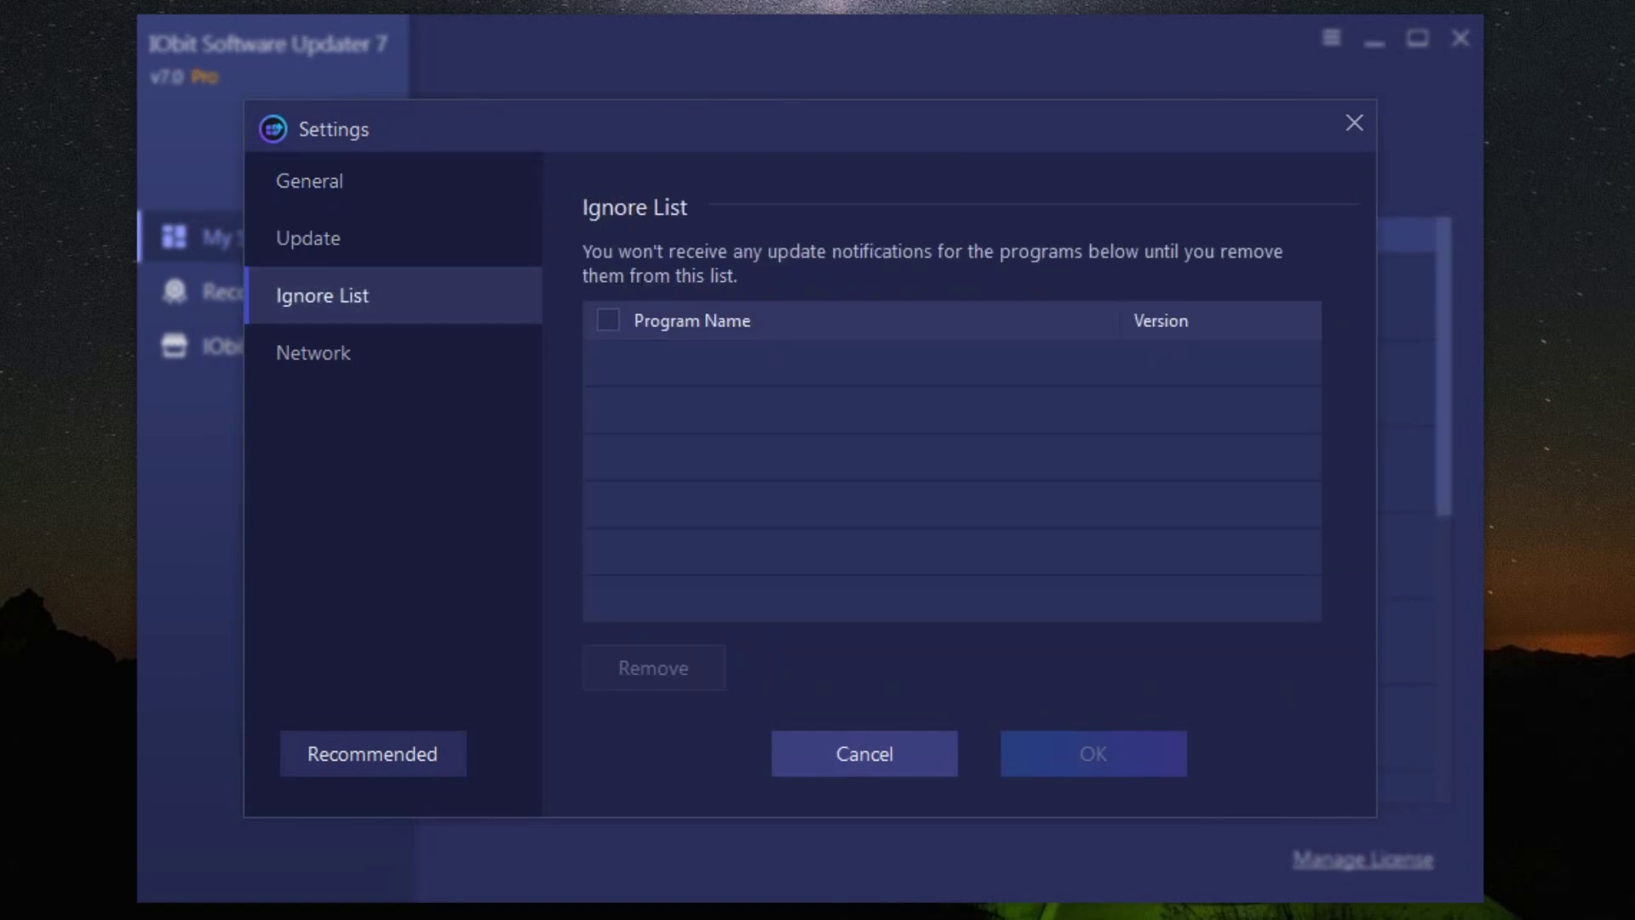
click(313, 353)
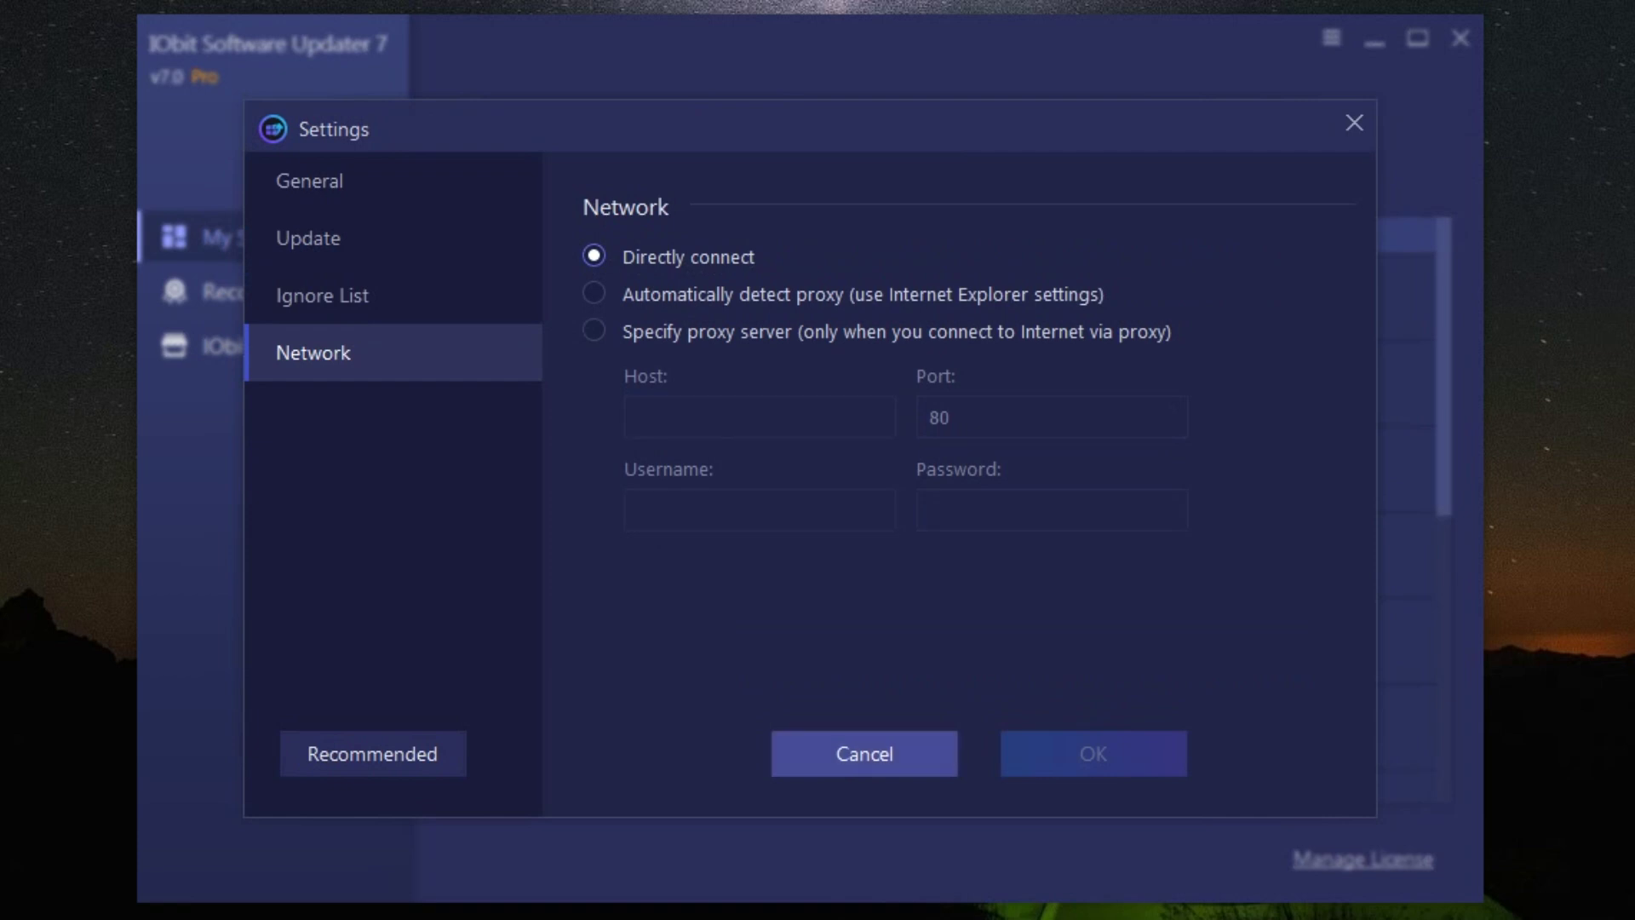
click(864, 754)
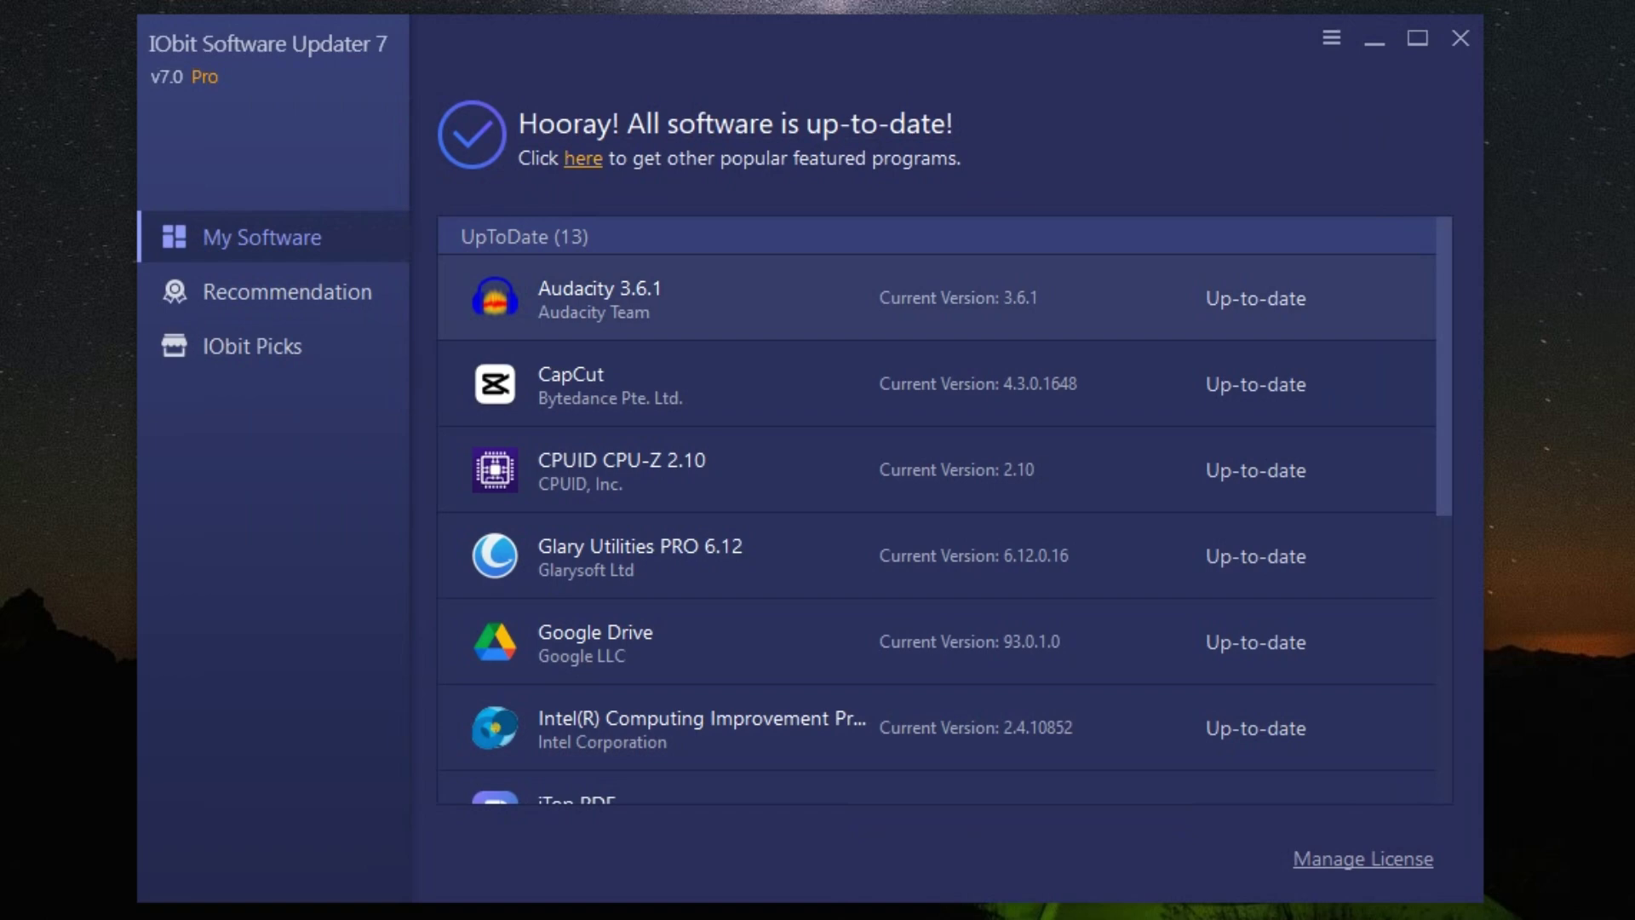